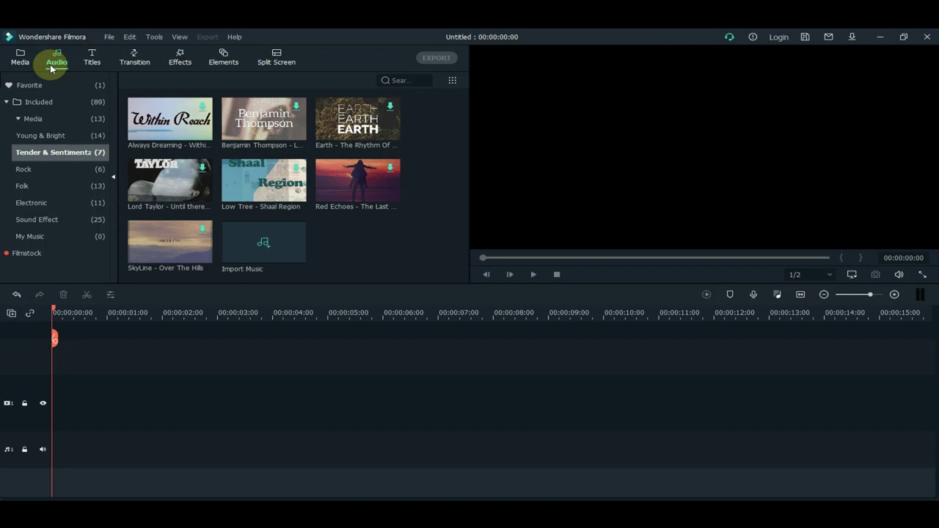
Step: Examine the included audio, title, transition, effect, element and split-screen libraries, including the My Music category
click(55, 103)
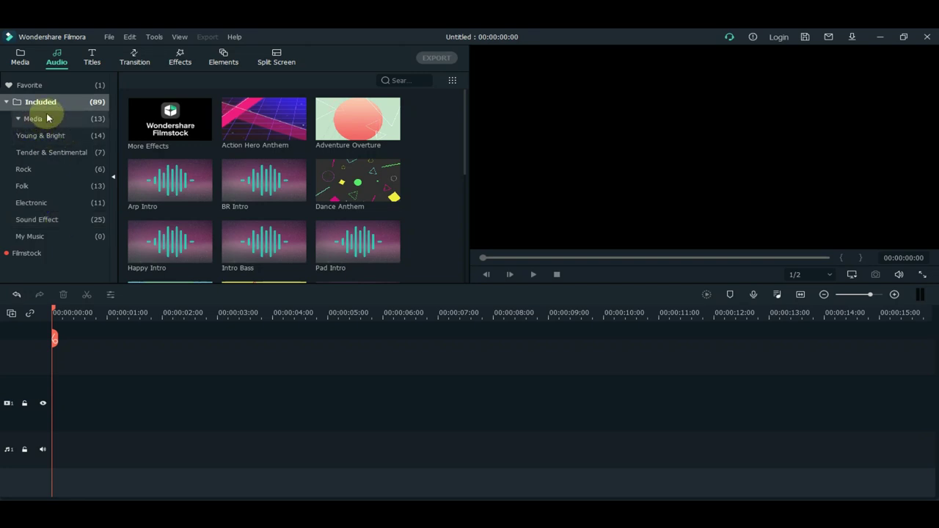
click(34, 236)
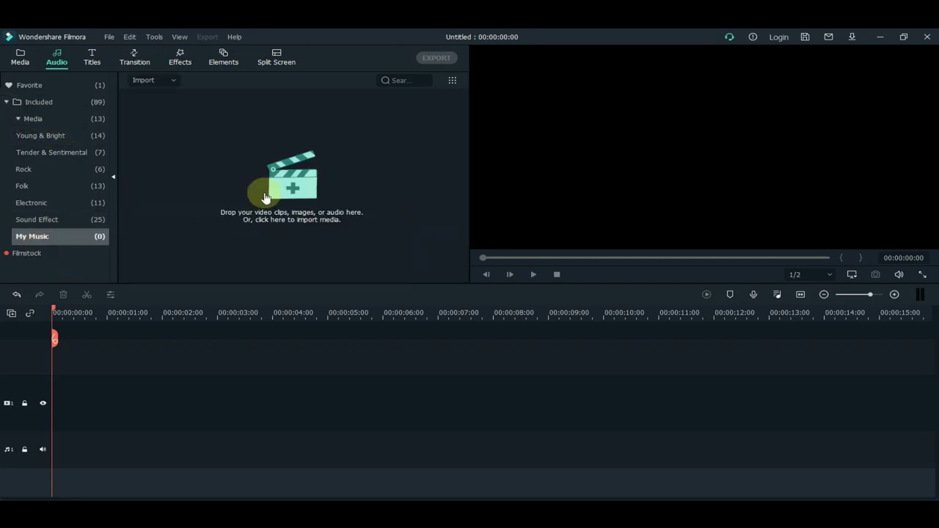
click(93, 57)
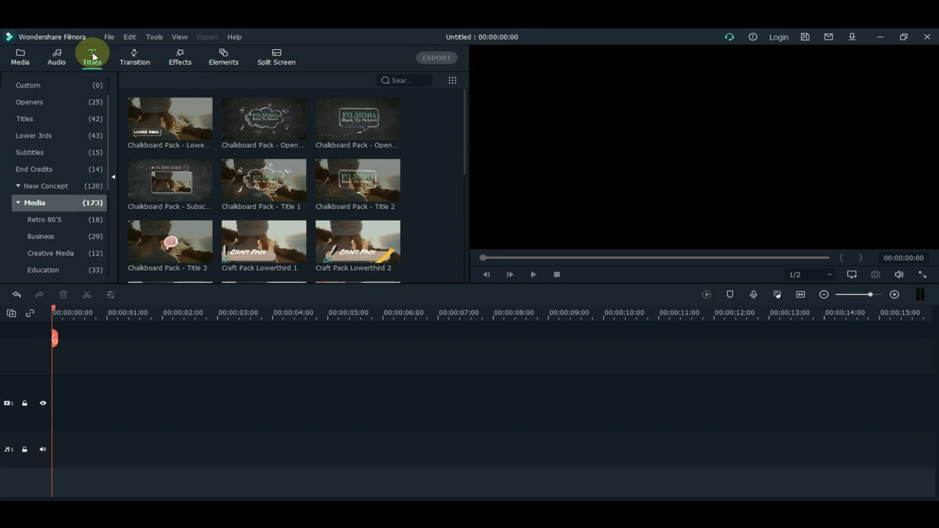
click(134, 57)
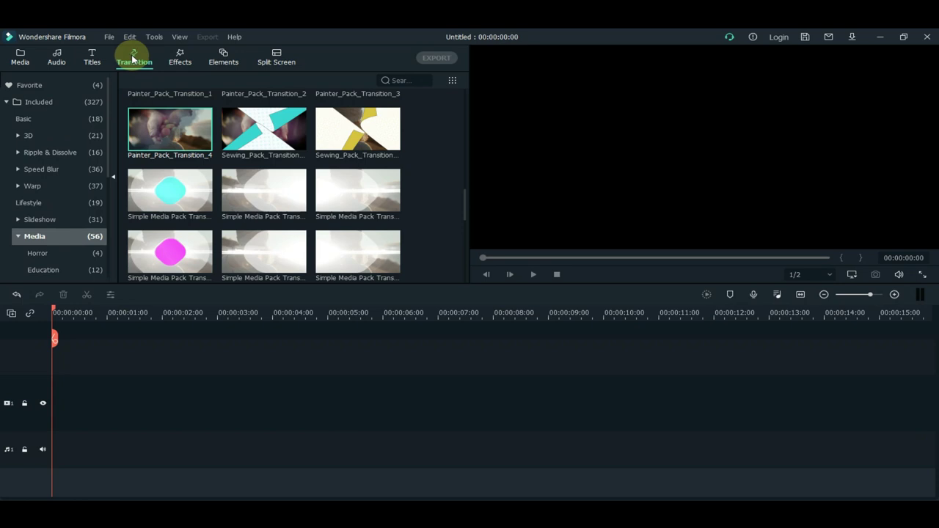
click(182, 61)
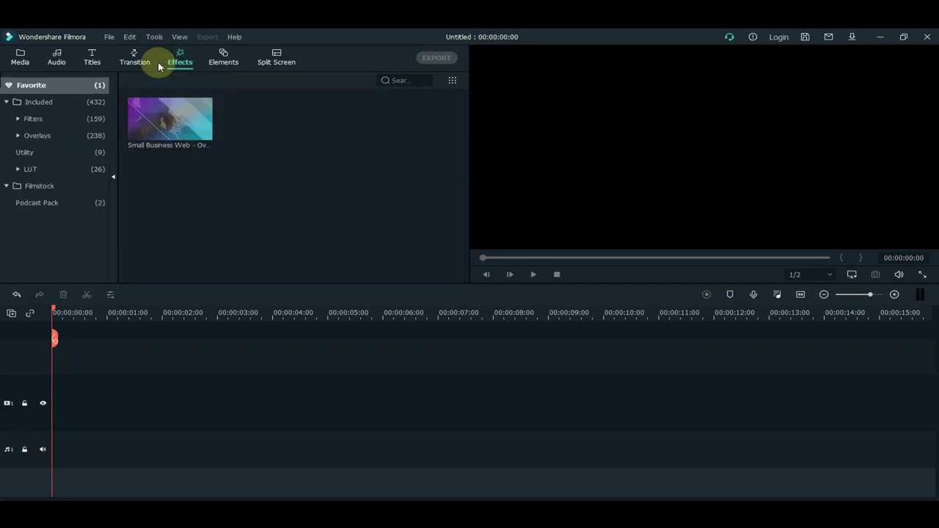
click(66, 101)
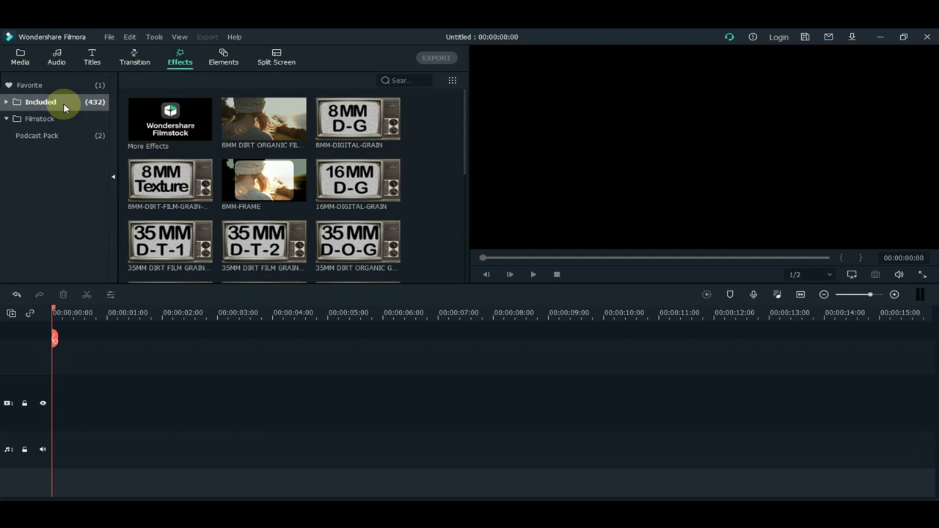
click(212, 62)
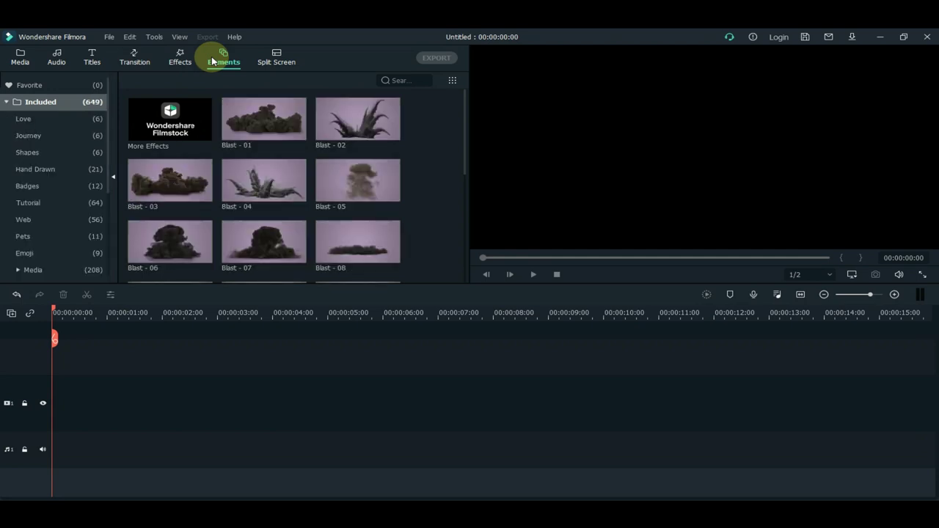
click(267, 62)
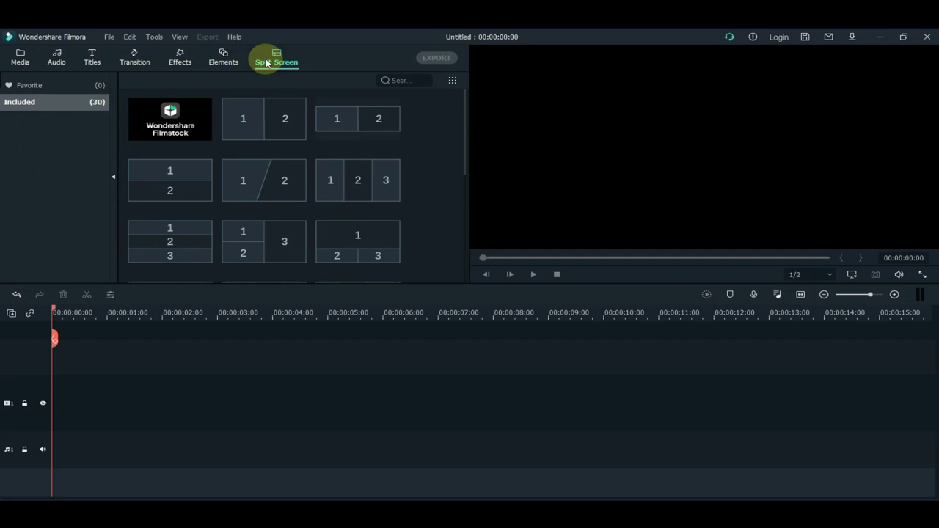
Step: Place project video clips 1, 2 and 3 in sequence on the first video track and return the playhead to the start
click(20, 62)
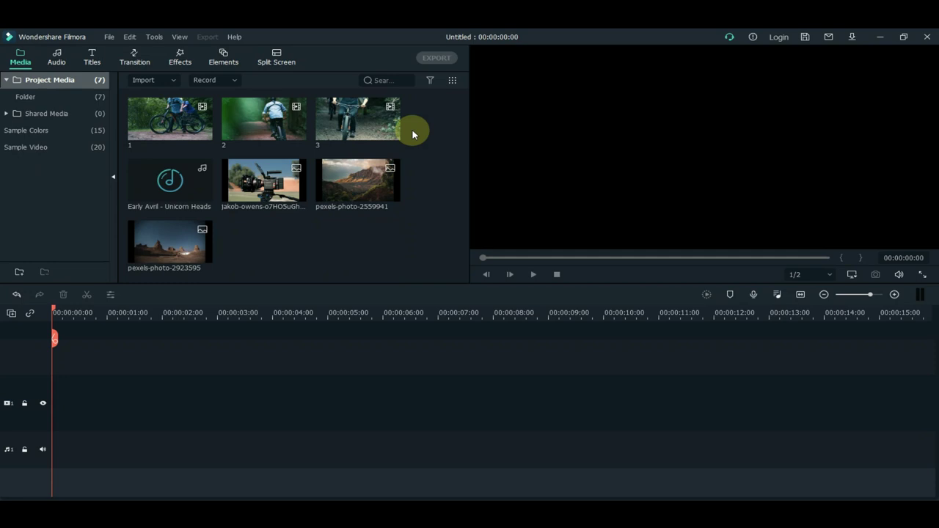
drag(425, 136, 15, 382)
click(100, 350)
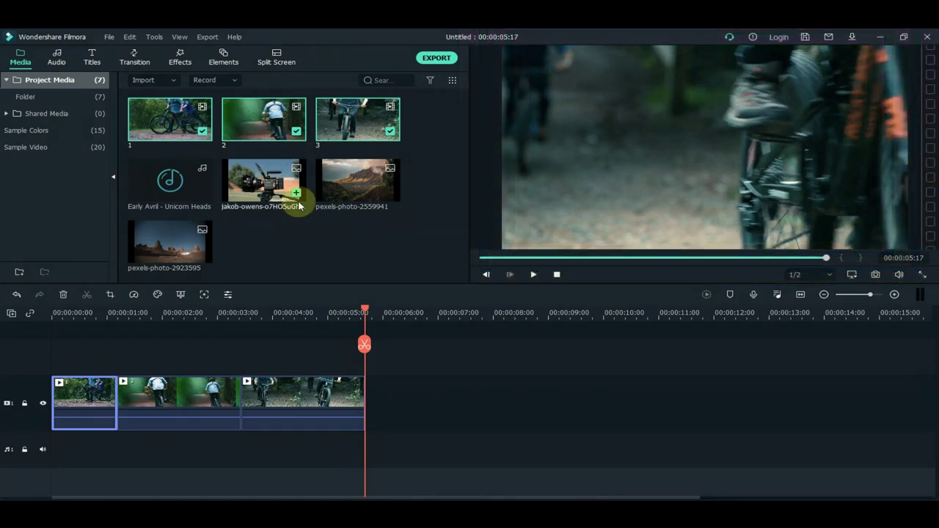
drag(365, 345, 2, 339)
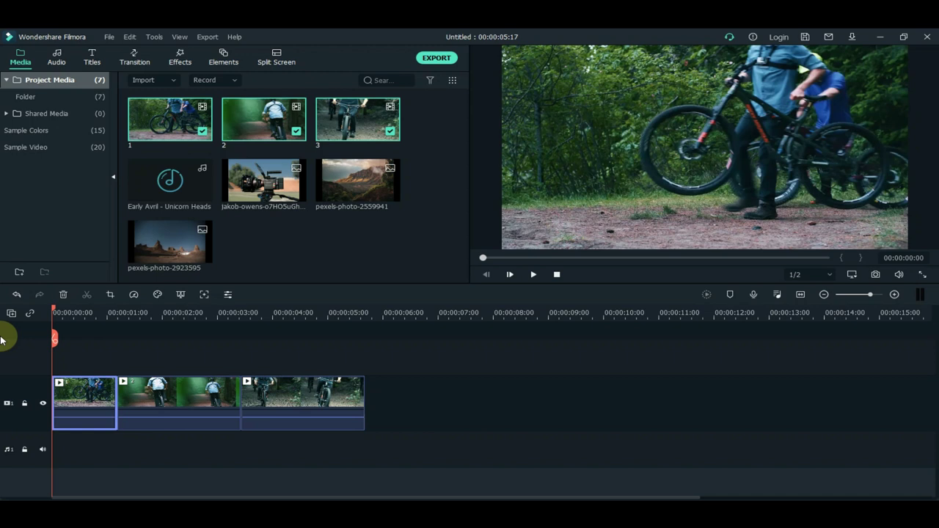
Step: Undo the placement of the three clips on the timeline and redo it
click(19, 295)
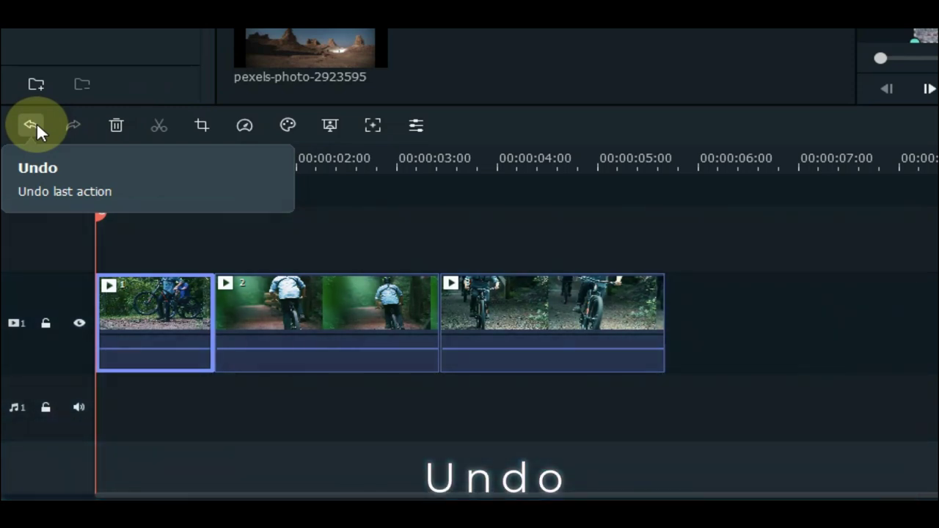
click(31, 124)
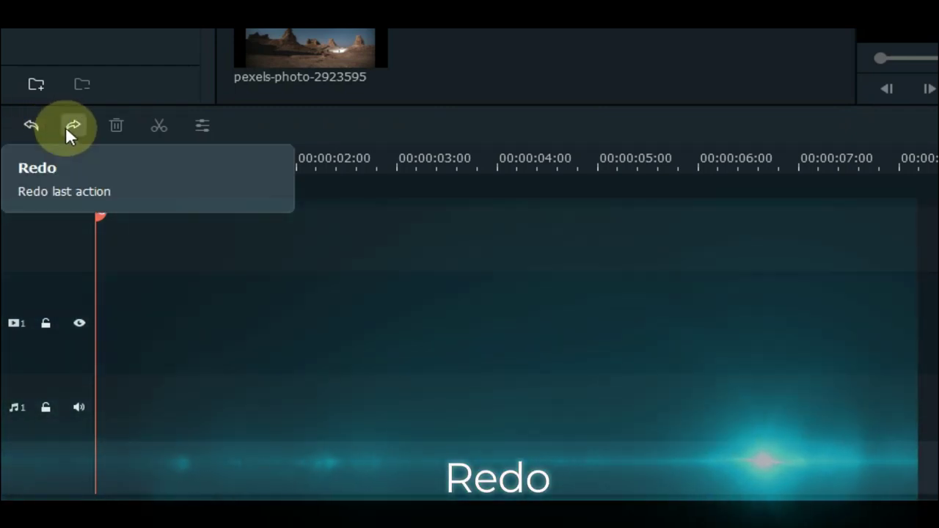
click(66, 130)
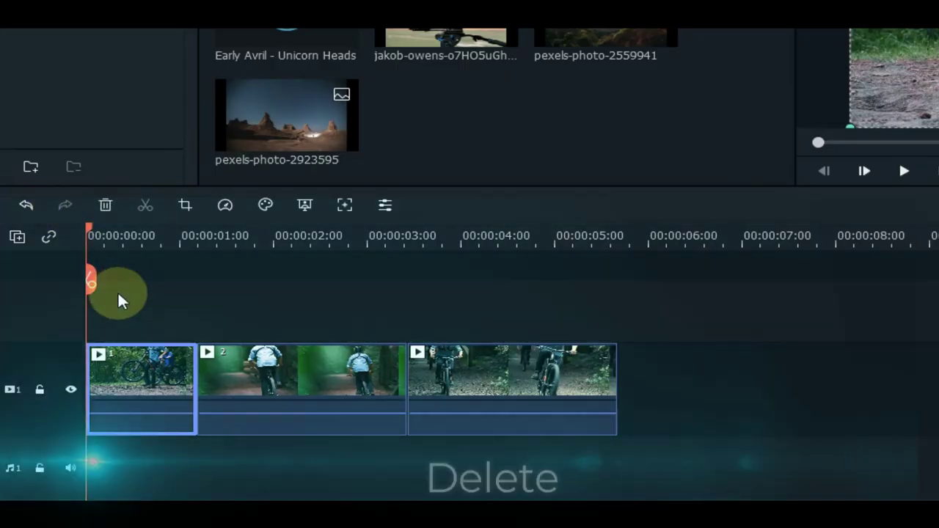
Step: Delete clip 1 from the timeline
click(147, 291)
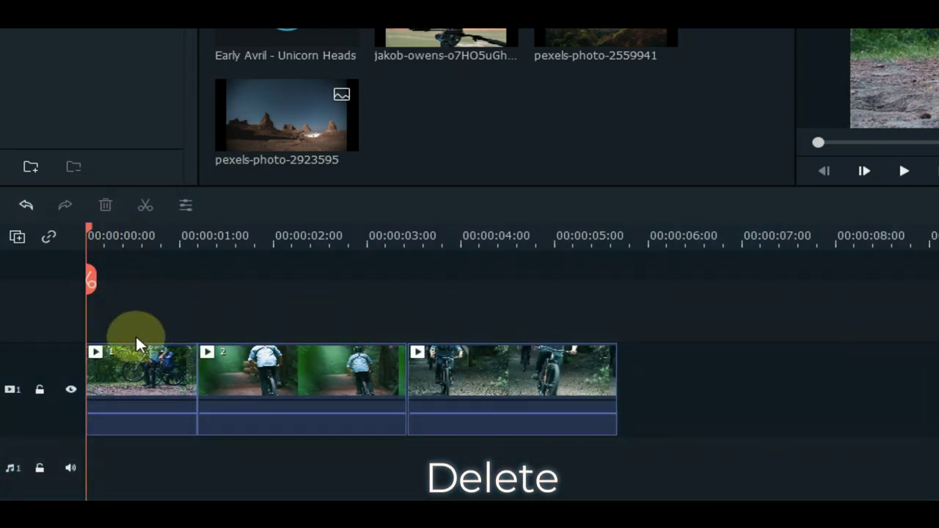
click(136, 370)
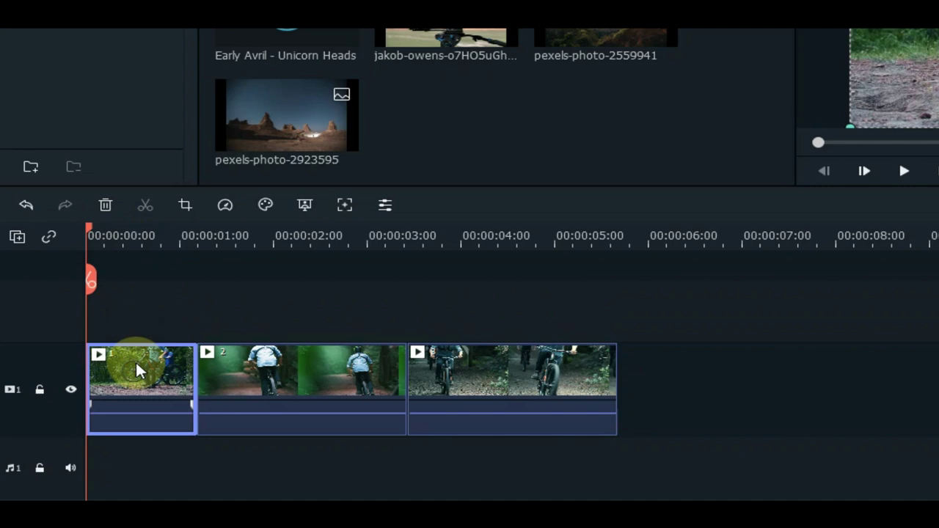
click(105, 205)
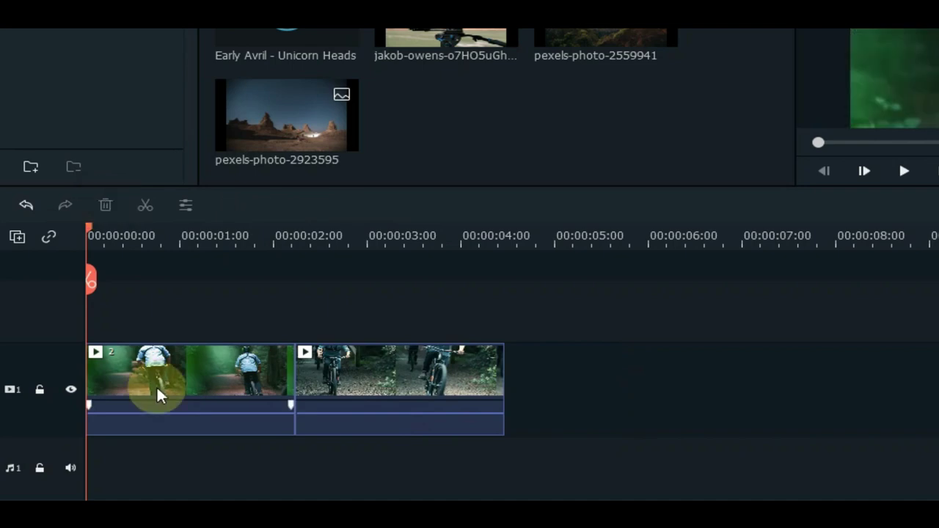
Step: Split clip 2 on the timeline at three successive points within its first second
click(157, 361)
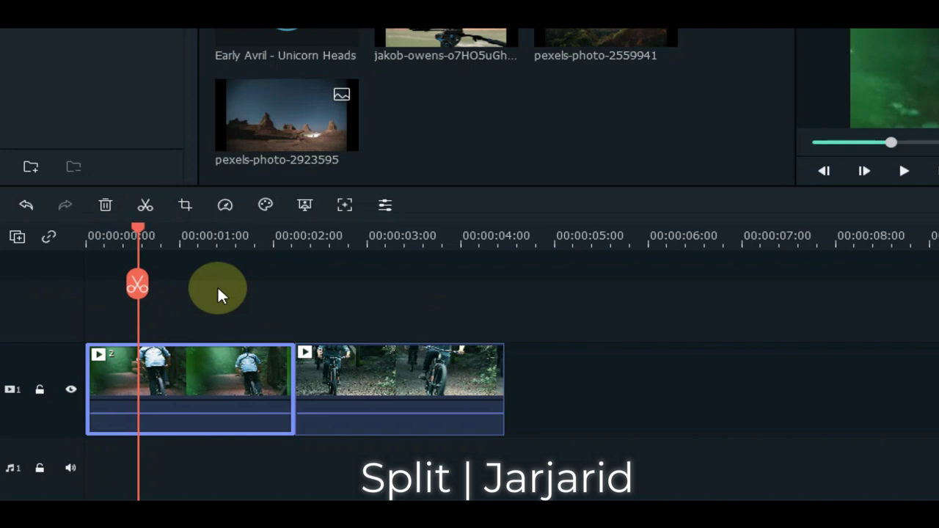
click(134, 213)
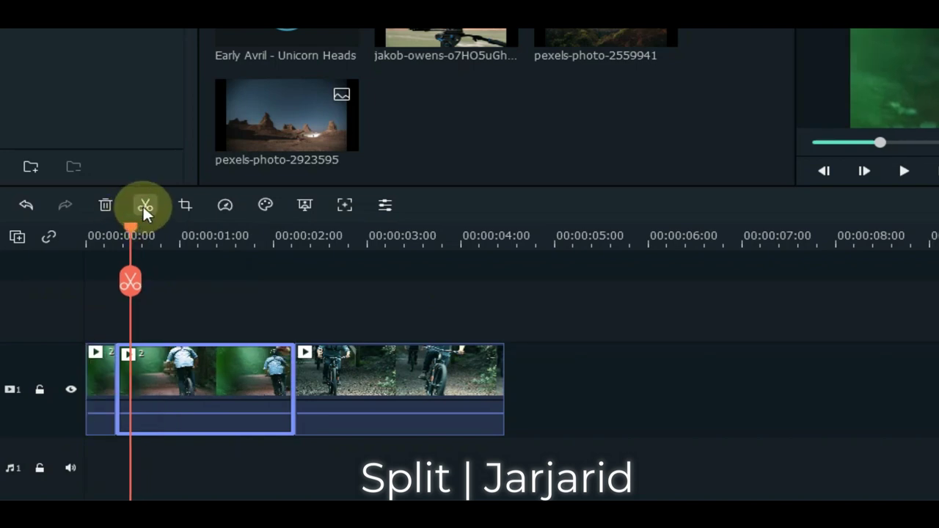
click(142, 208)
drag(130, 279, 152, 293)
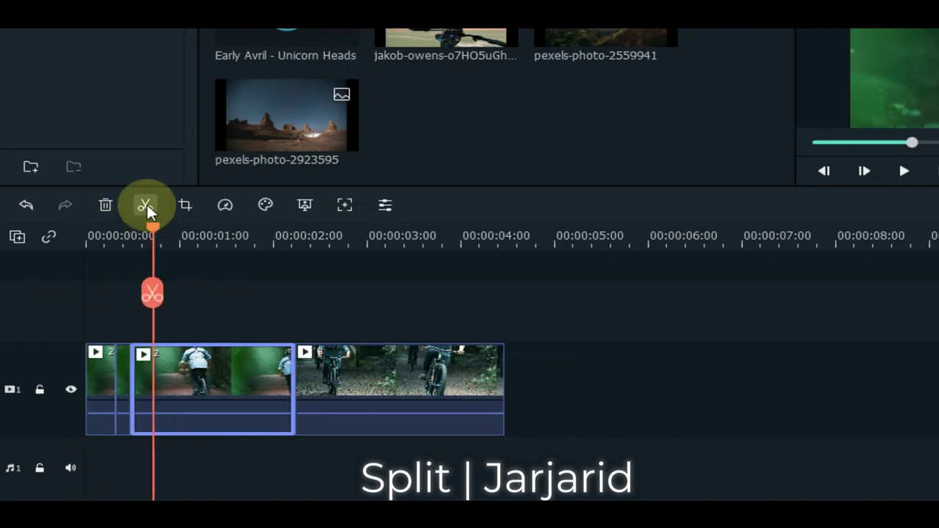
click(147, 208)
Step: Crop clip 2 to 1534 x 863 at a 16:9 ratio, keeping the upper-left part of the frame
click(186, 205)
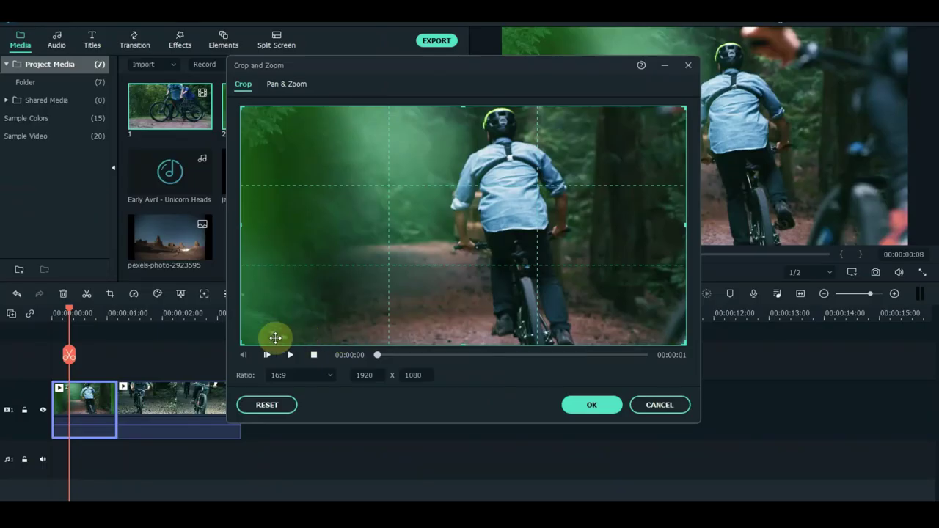
drag(411, 284, 610, 221)
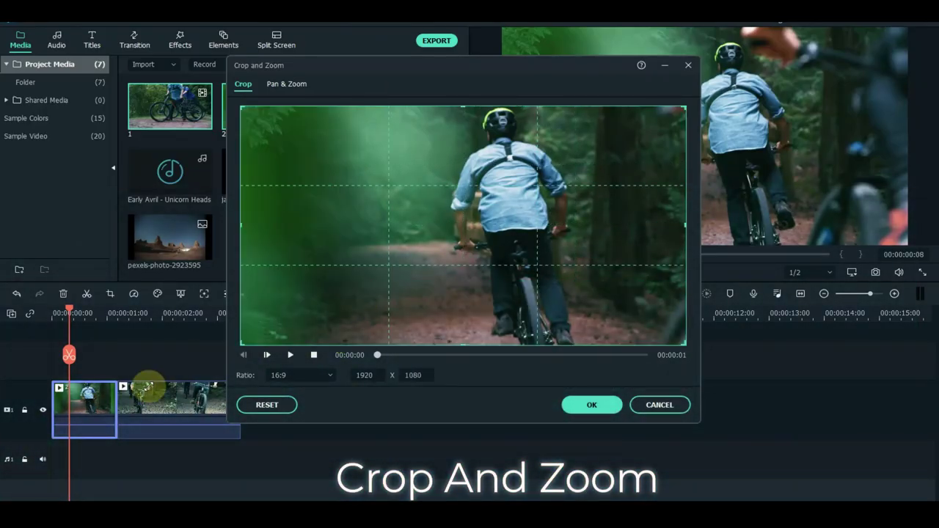
drag(242, 344, 335, 318)
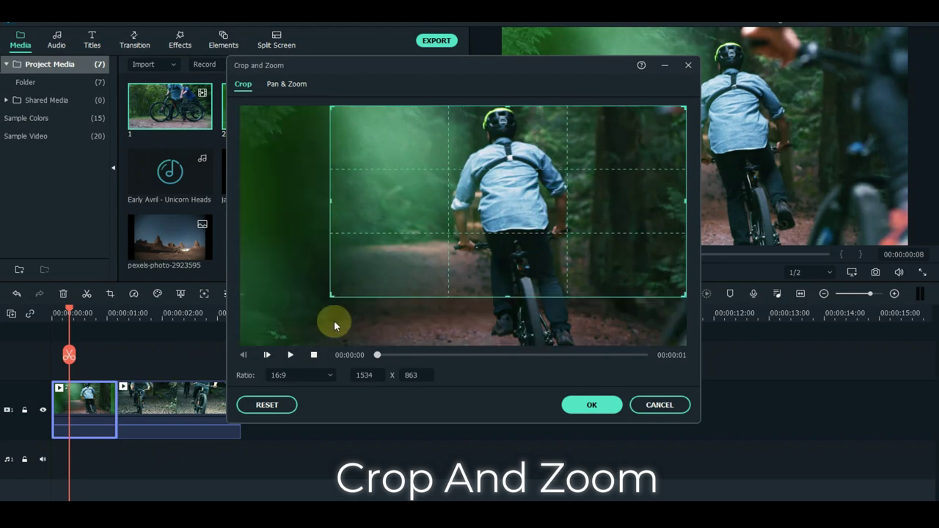
drag(448, 215, 384, 198)
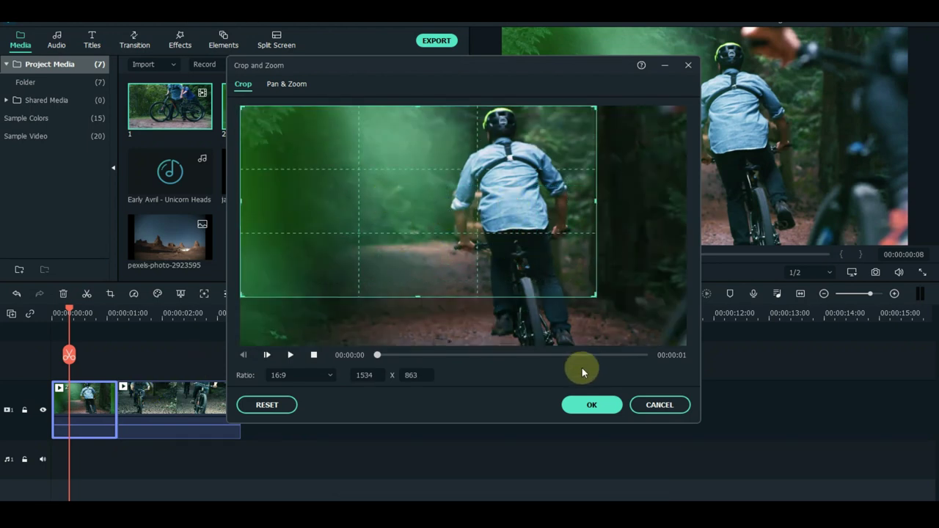
click(586, 410)
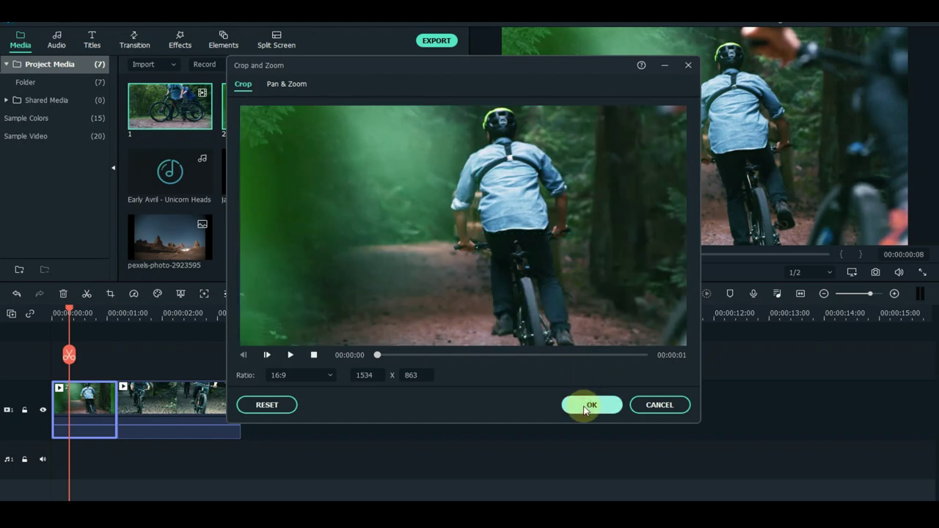
click(587, 408)
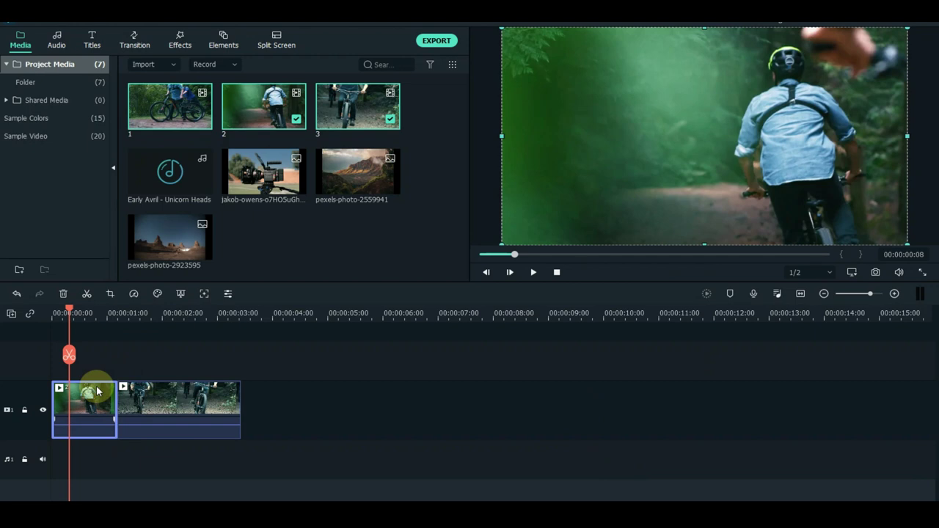
Step: Apply a custom speed of 0.01x to clip 2 with Ripple Edit enabled
drag(71, 356, 97, 359)
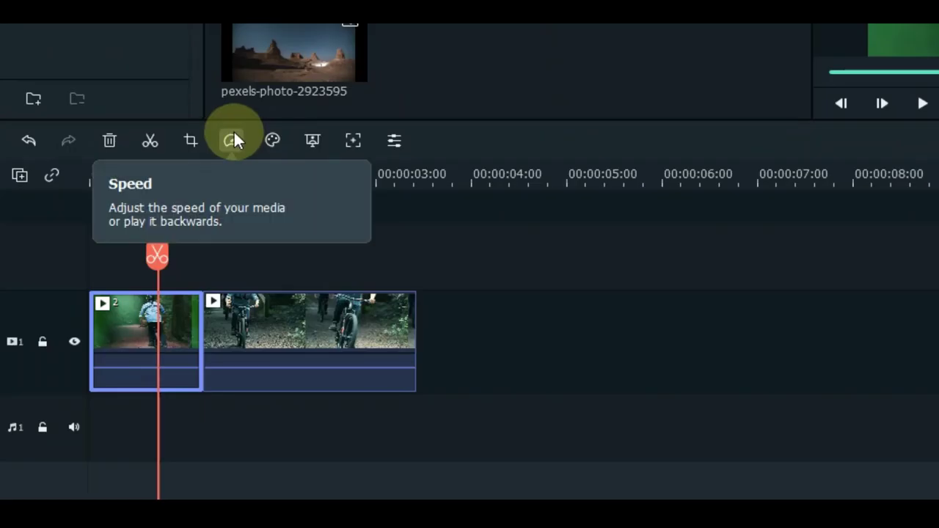
click(233, 138)
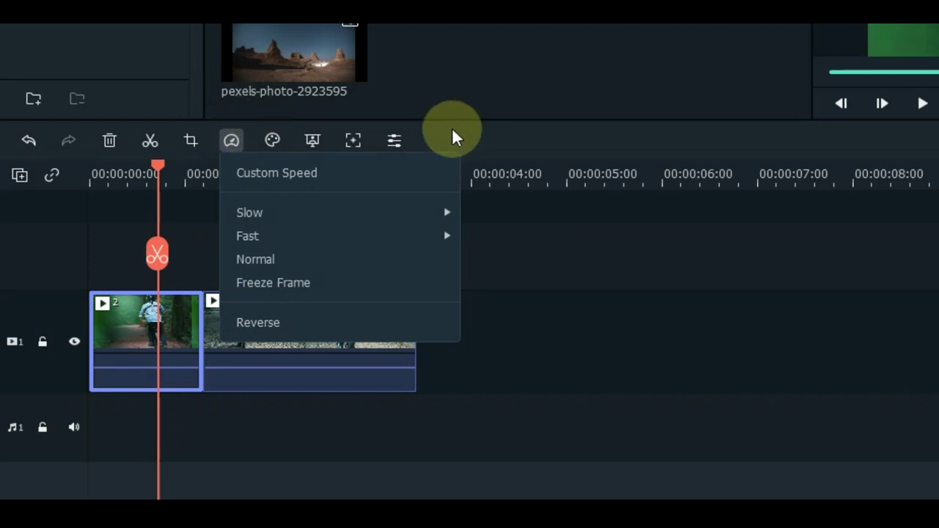
mouse_move(417, 220)
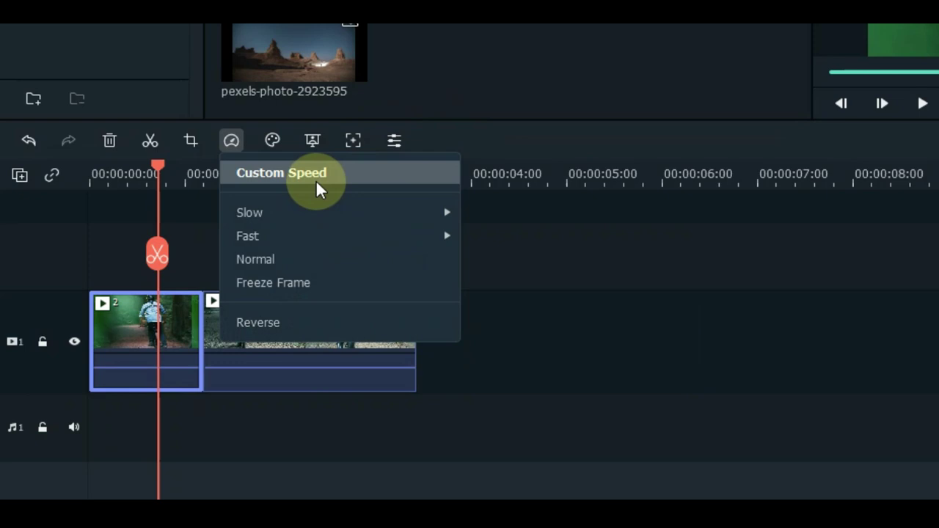
click(317, 188)
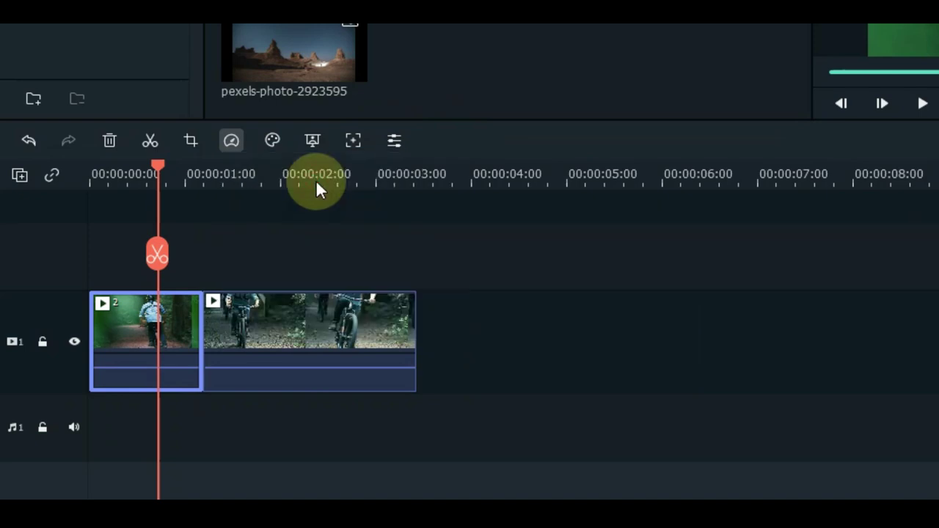
drag(448, 201, 479, 202)
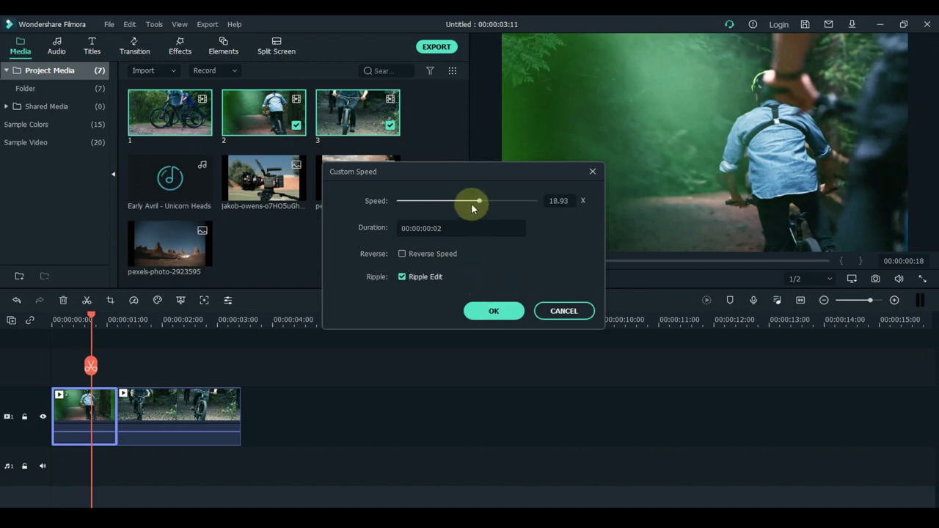
drag(476, 203, 374, 203)
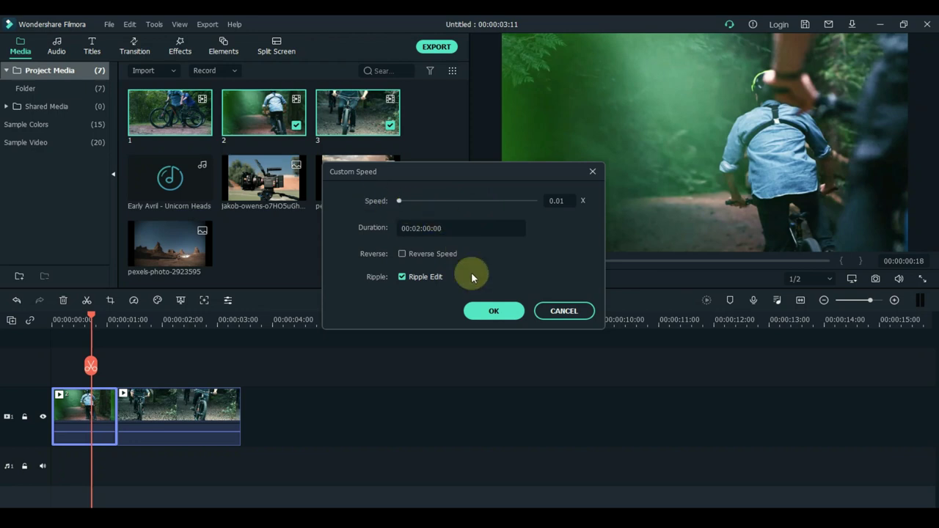
click(486, 308)
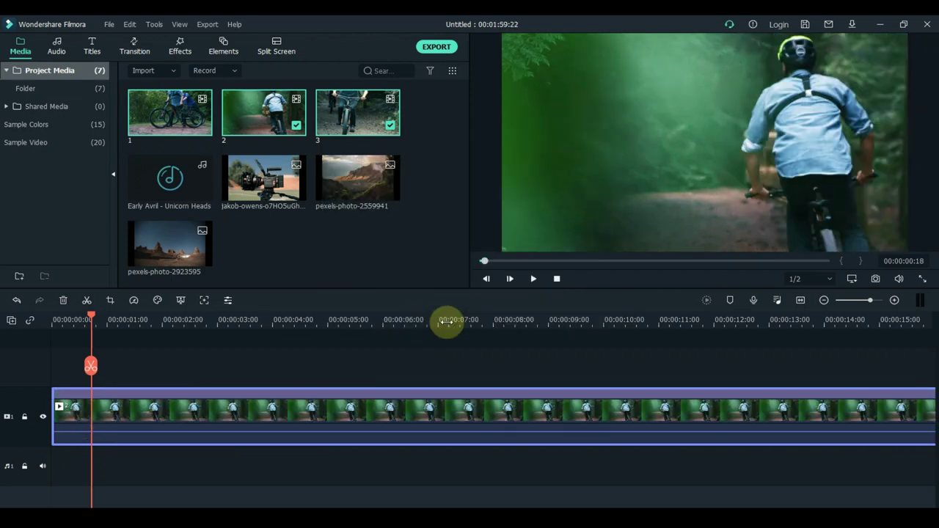
Step: Play back the slowed clip 2 on the timeline to about the 8-second mark
key(space)
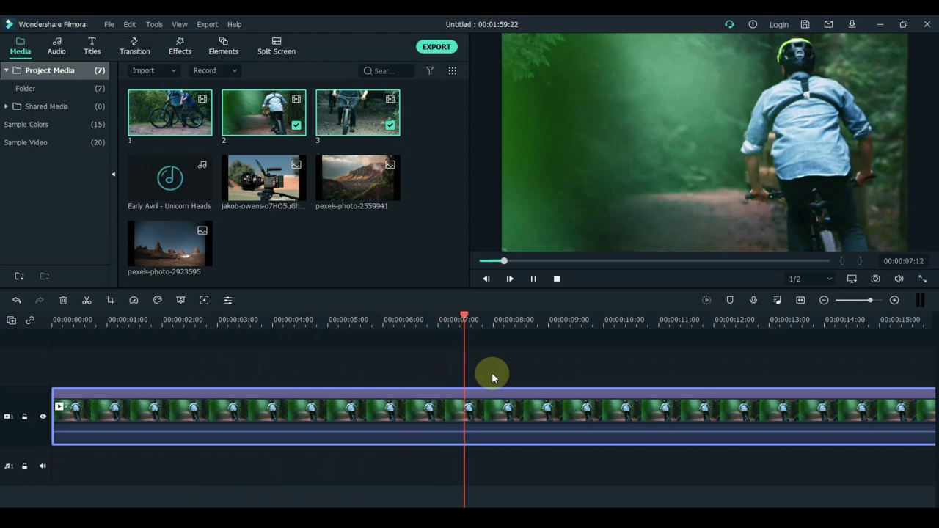
key(space)
right_click(463, 400)
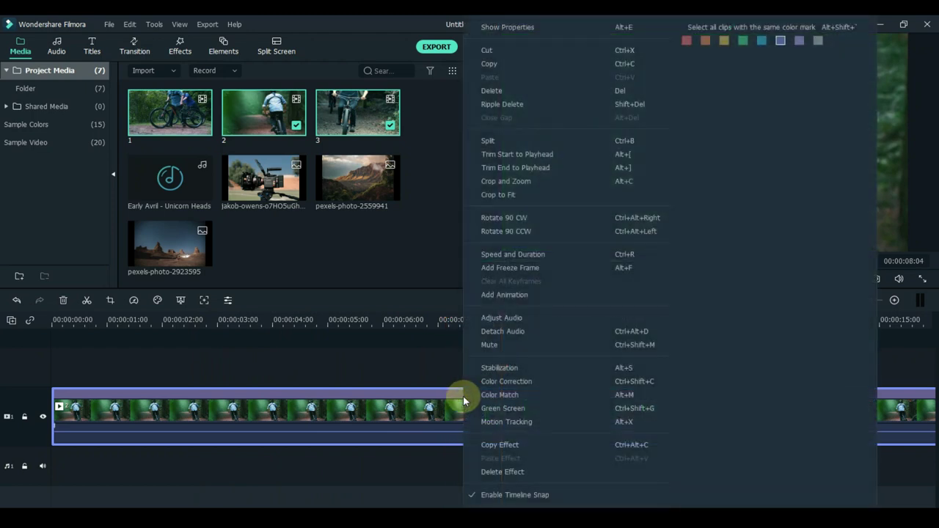
click(404, 363)
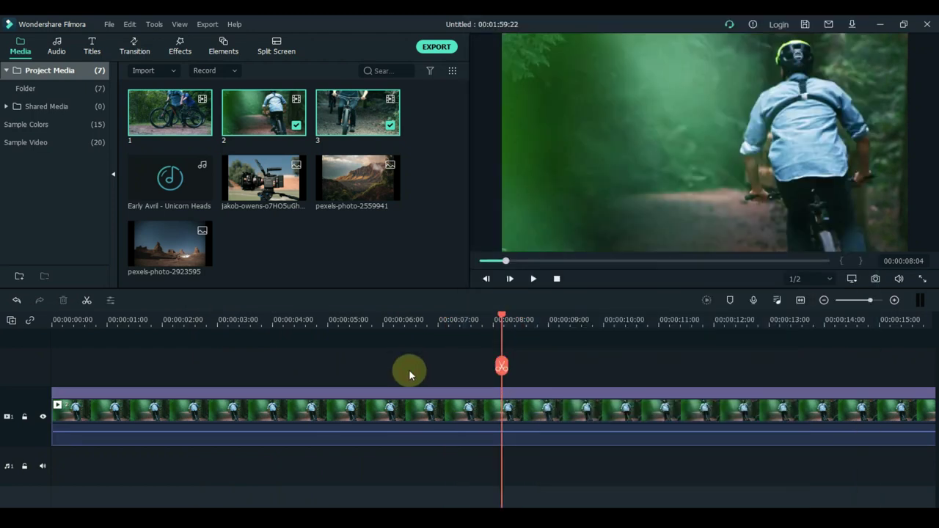
Step: Set clip 2's custom speed to 0.97x with Ripple Edit enabled and play the timeline from the start
right_click(424, 390)
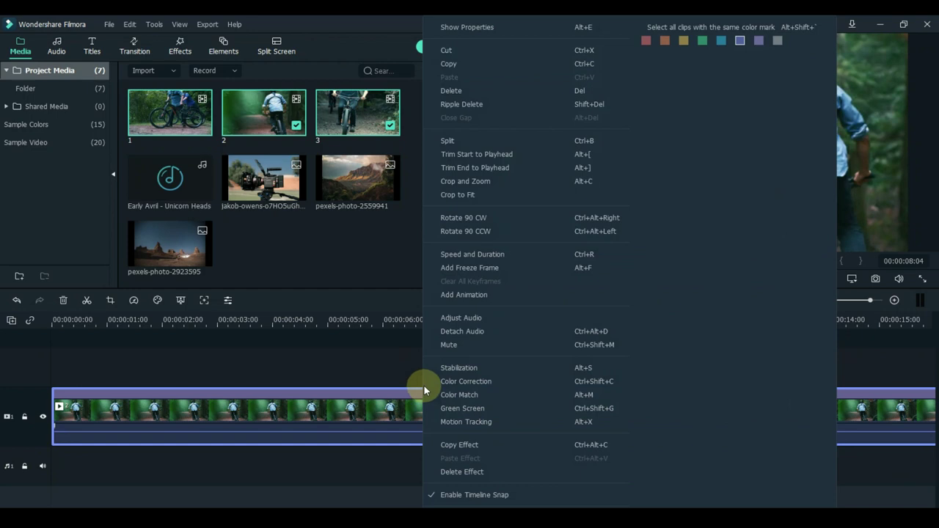
click(502, 261)
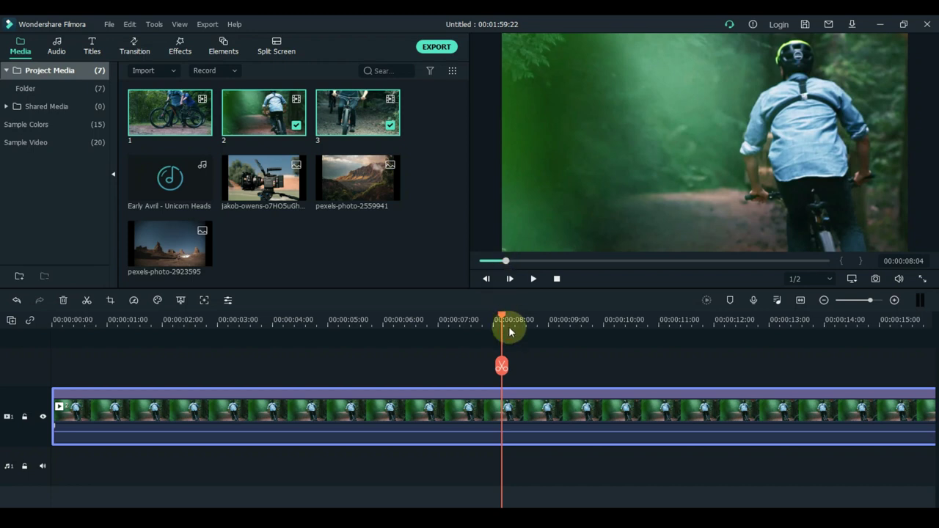
mouse_move(456, 199)
mouse_down()
mouse_move(472, 198)
mouse_move(466, 204)
mouse_up()
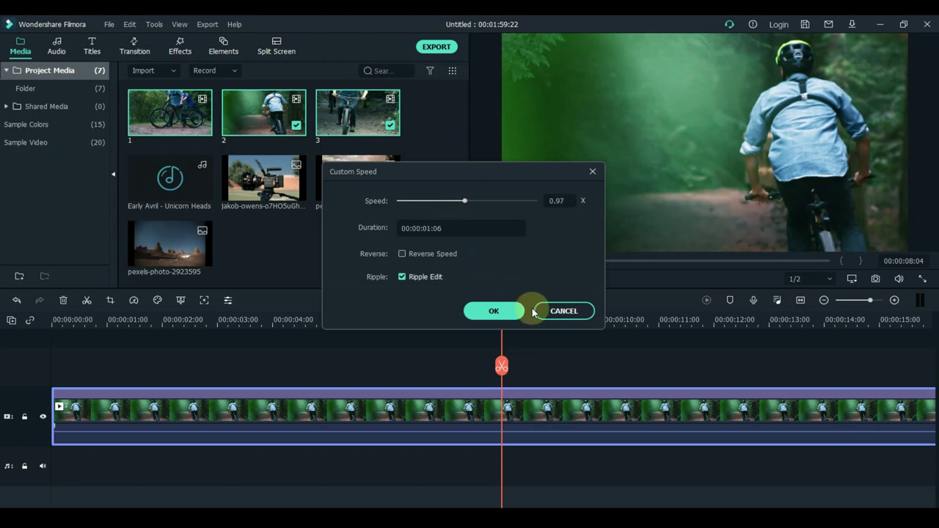
click(494, 312)
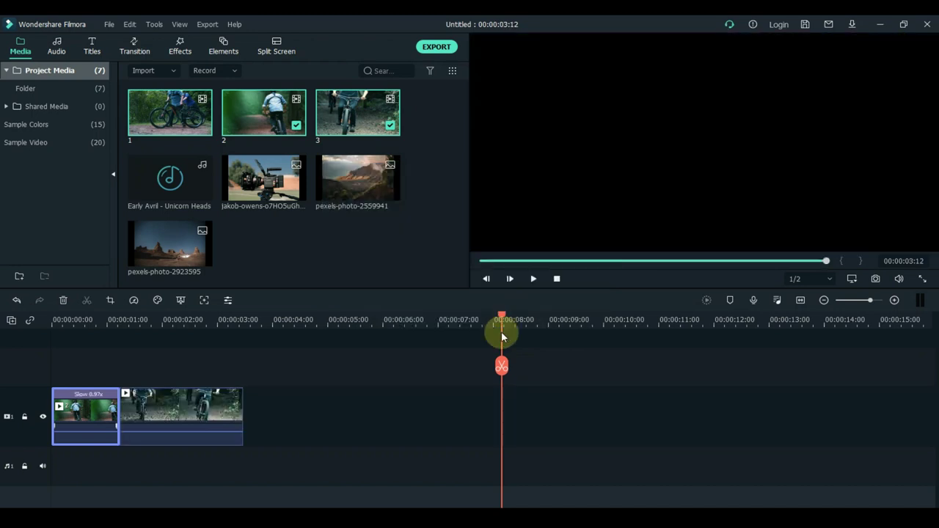
drag(502, 365, 0, 348)
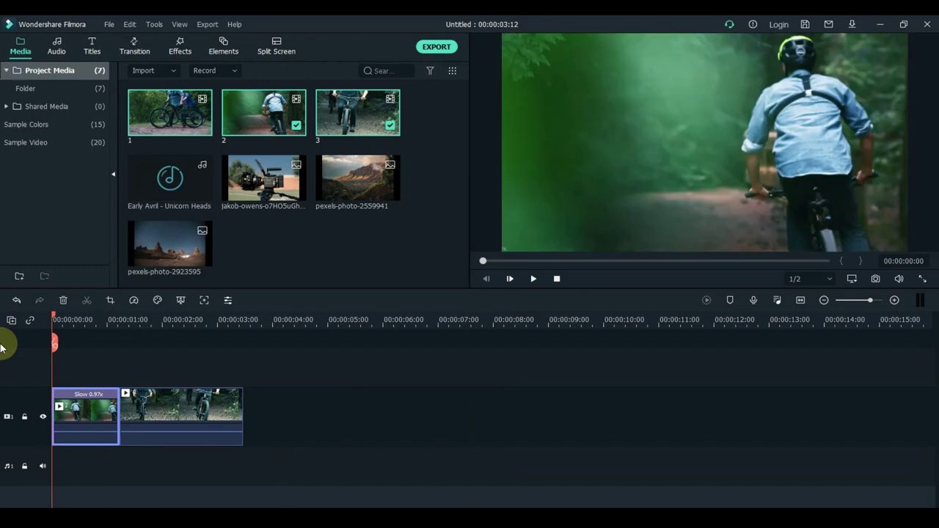
key(space)
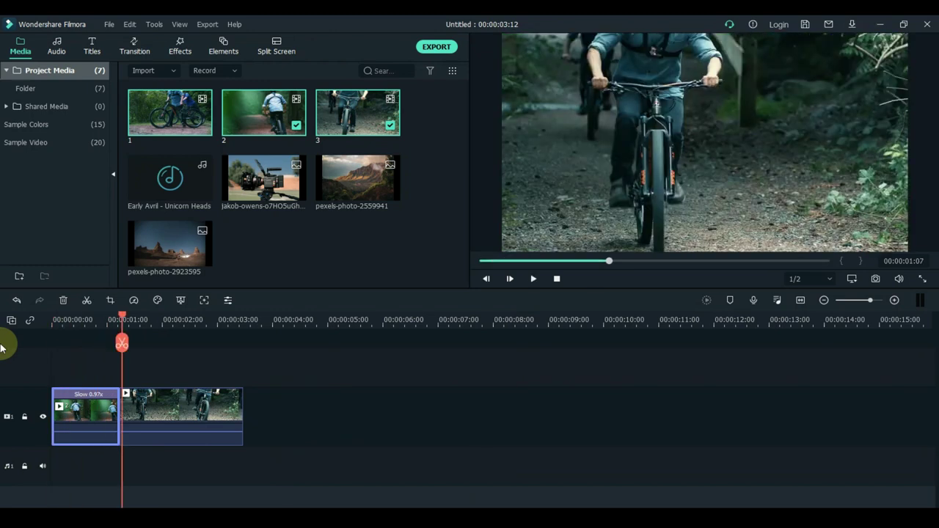
Step: Enable Reverse Speed for clip 2 at 0.97x and for clip 3 at 1.00x, both with Ripple Edit enabled
right_click(73, 401)
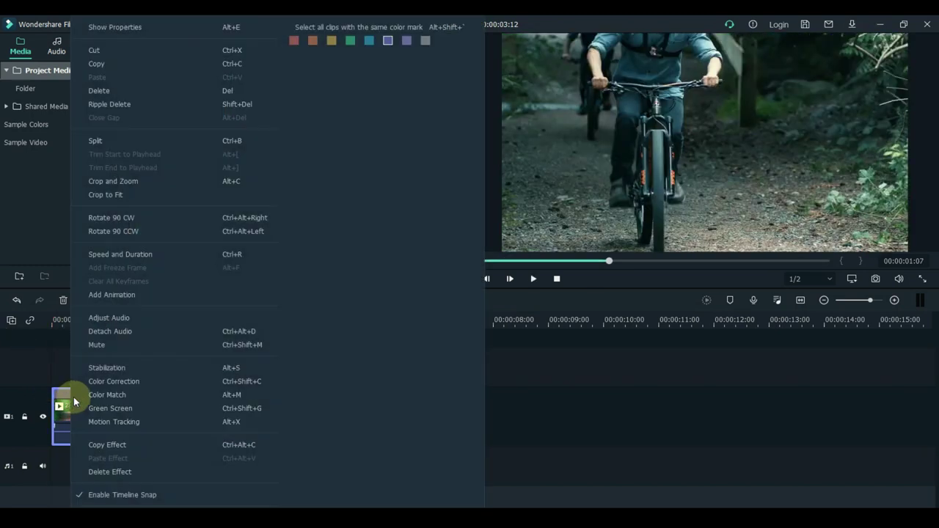
click(120, 254)
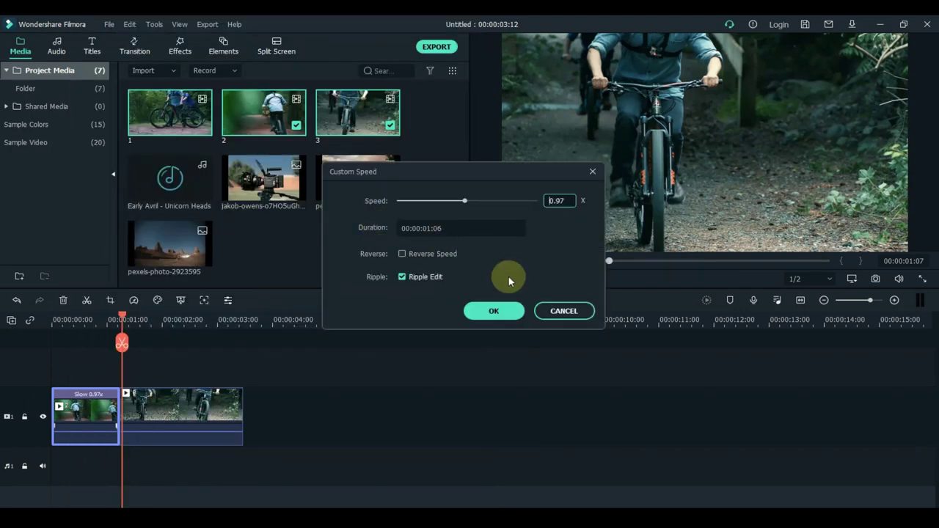
click(443, 256)
click(494, 311)
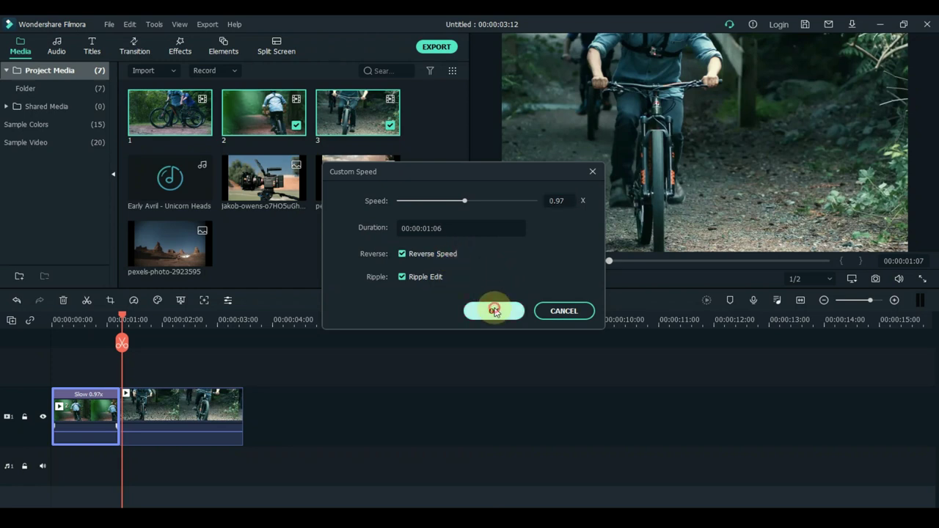
click(487, 278)
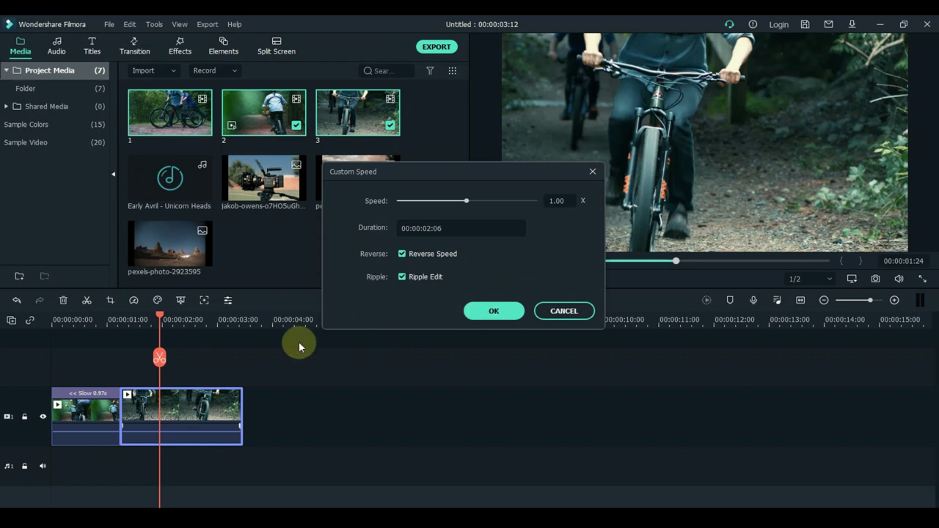
key(Return)
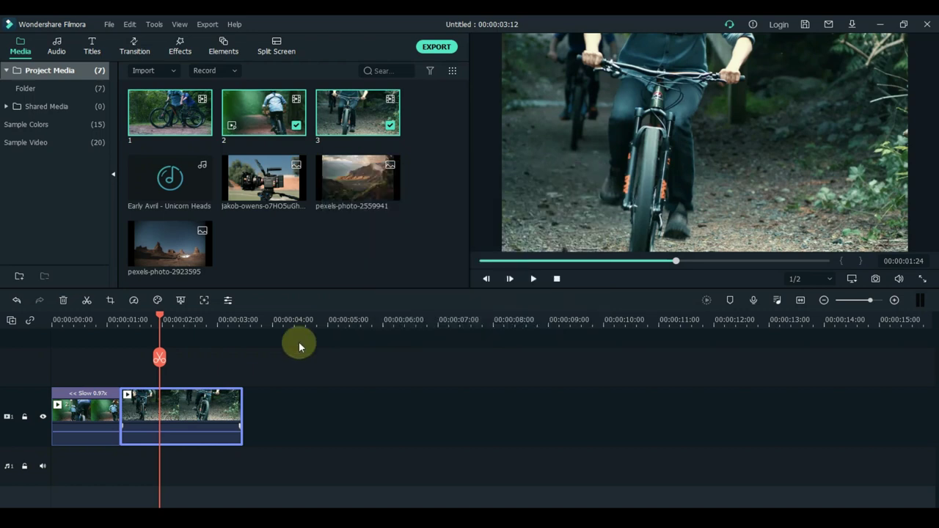
Step: Play the reversed clips from the beginning of the timeline and return the playhead to the start
key(Home)
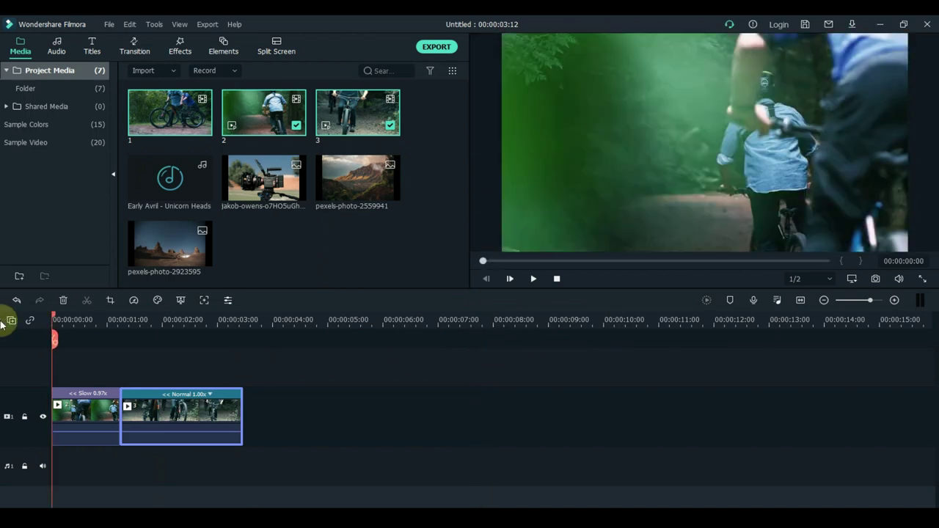
key(space)
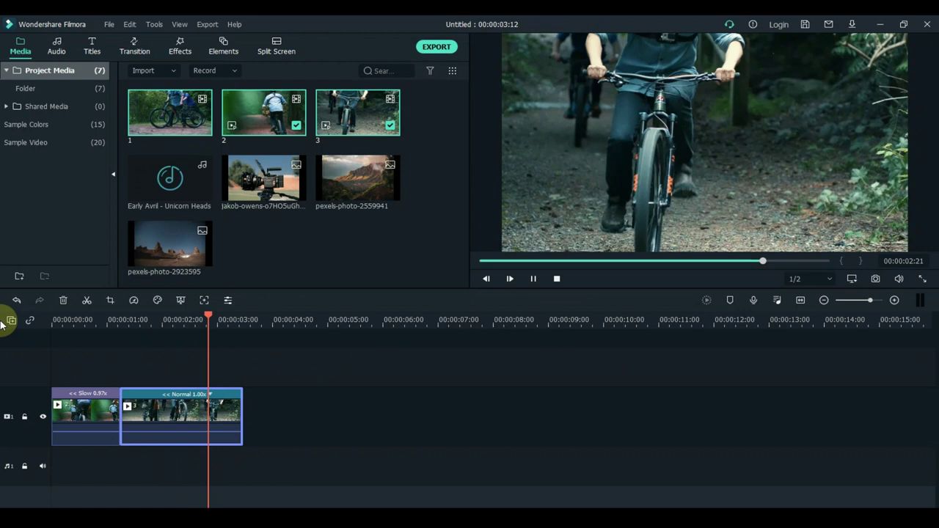
key(space)
key(Home)
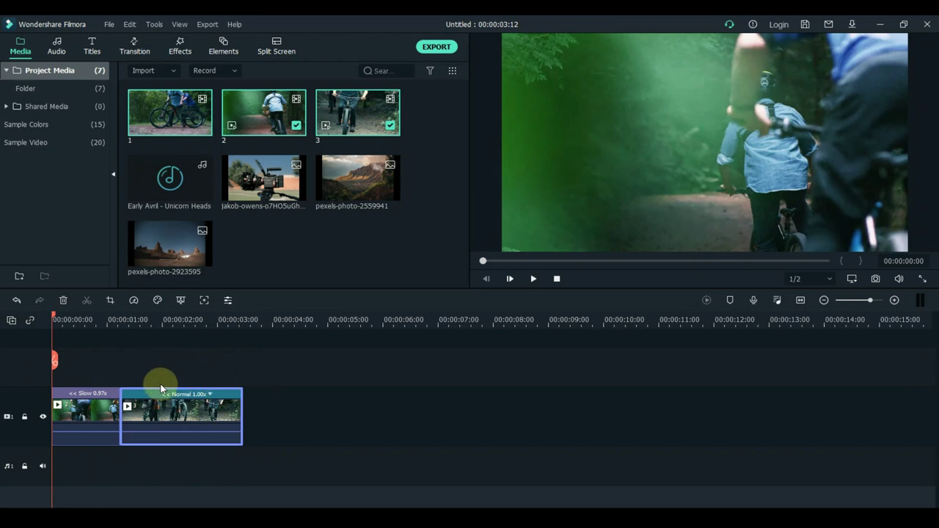
Step: Open advanced color correction for clip 3 and browse its color presets
click(154, 304)
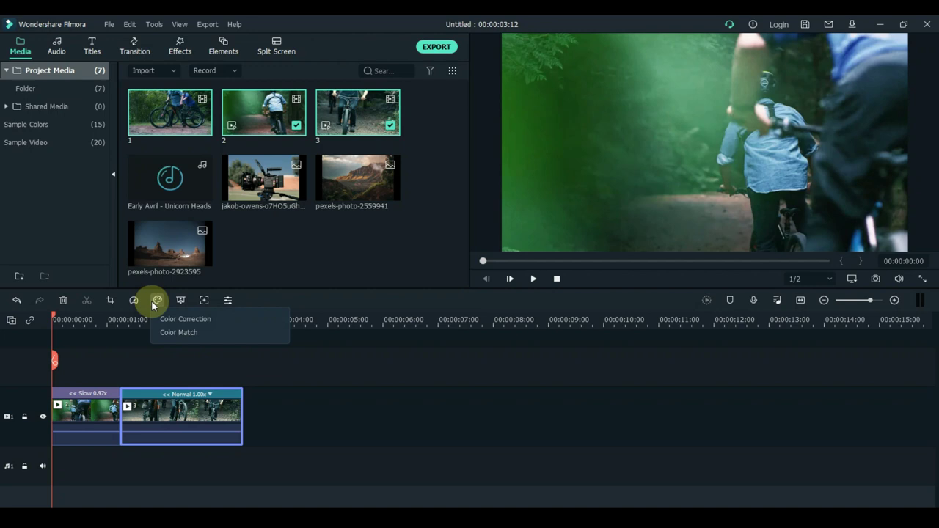
click(176, 332)
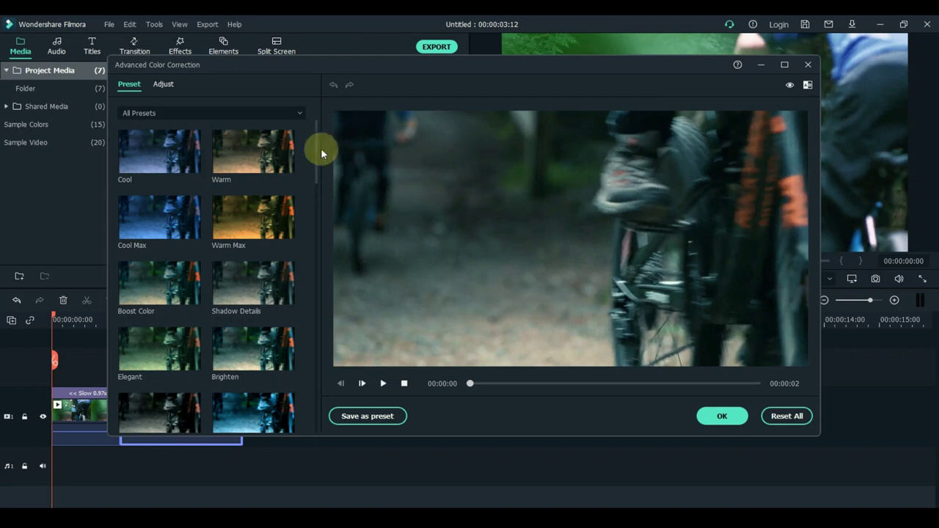
drag(318, 147, 309, 253)
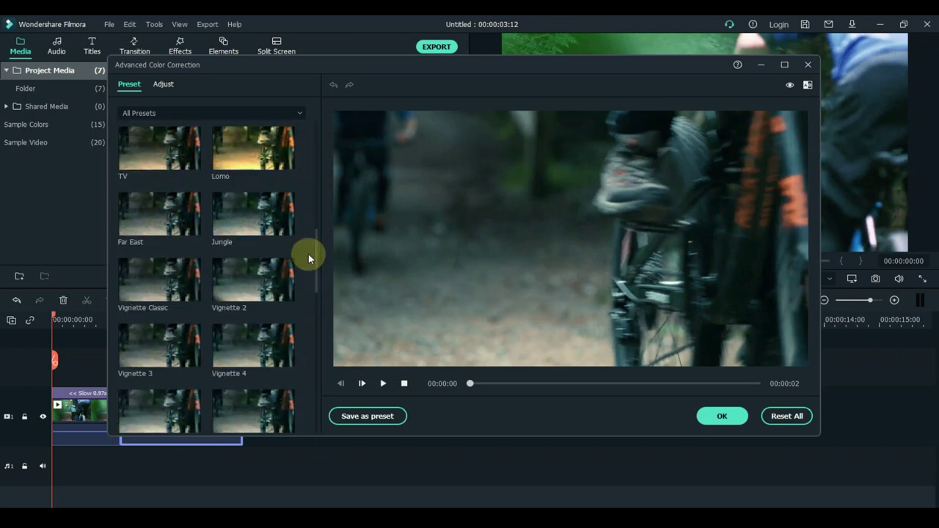
Step: Adjust clip 3's color with saturation 61, vibrance 62 and increased contrast
click(164, 85)
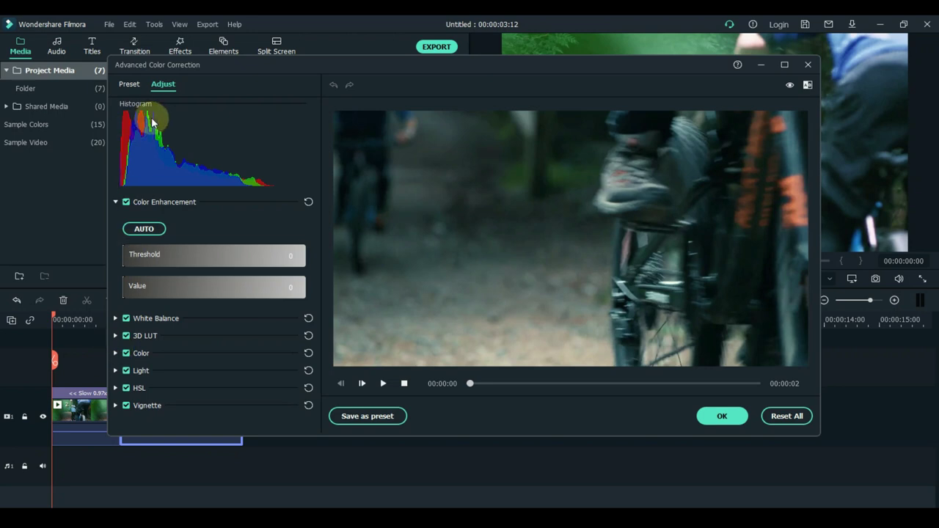
click(115, 354)
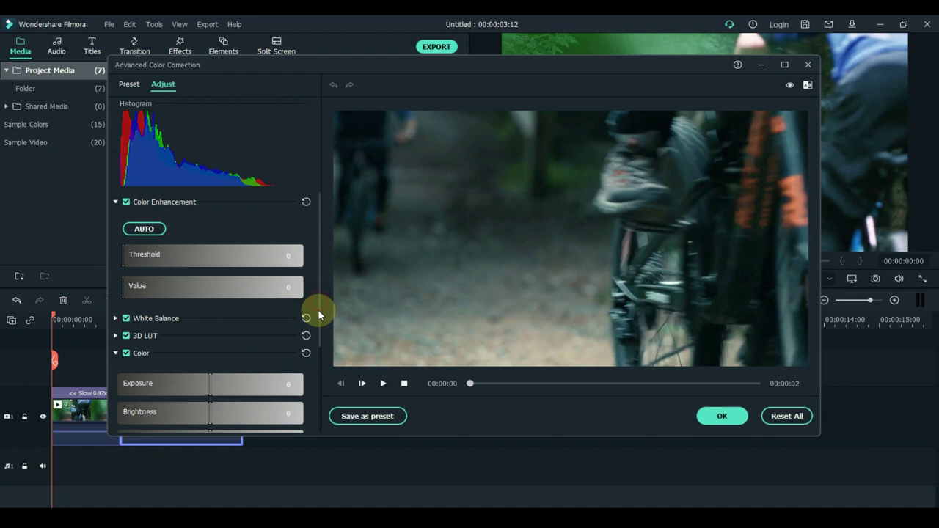
drag(318, 306, 314, 360)
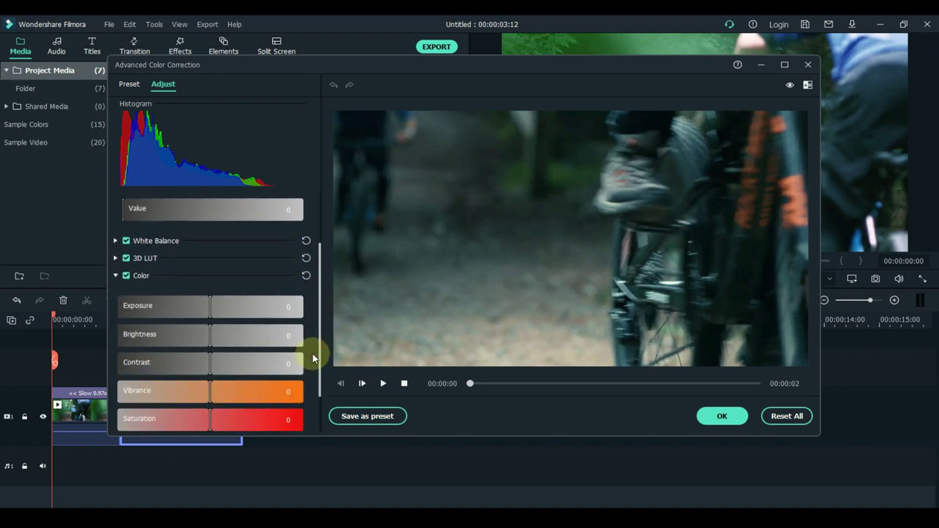
drag(206, 434, 268, 422)
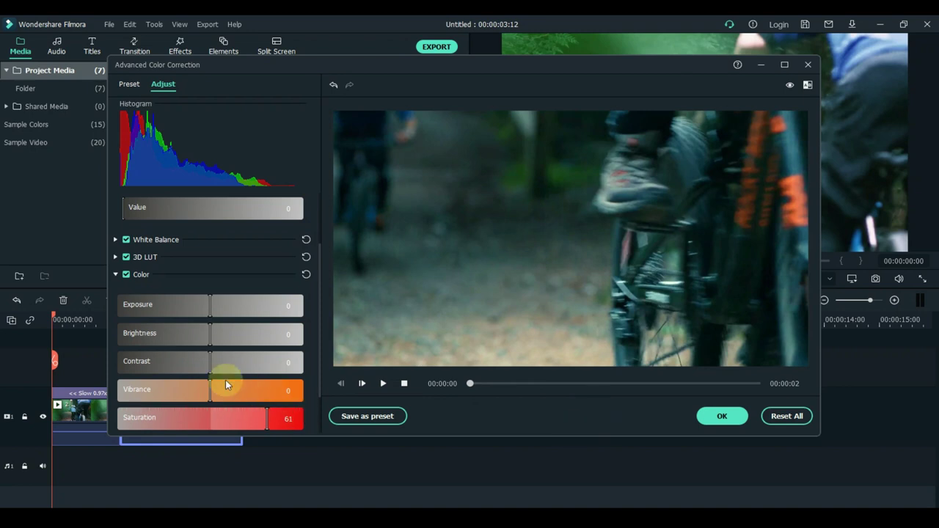
click(277, 389)
drag(277, 387, 269, 384)
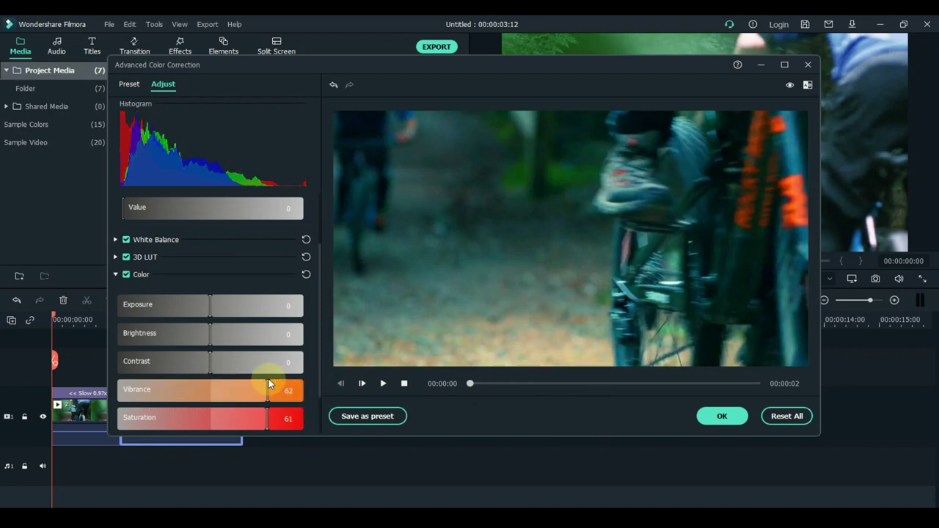
click(251, 359)
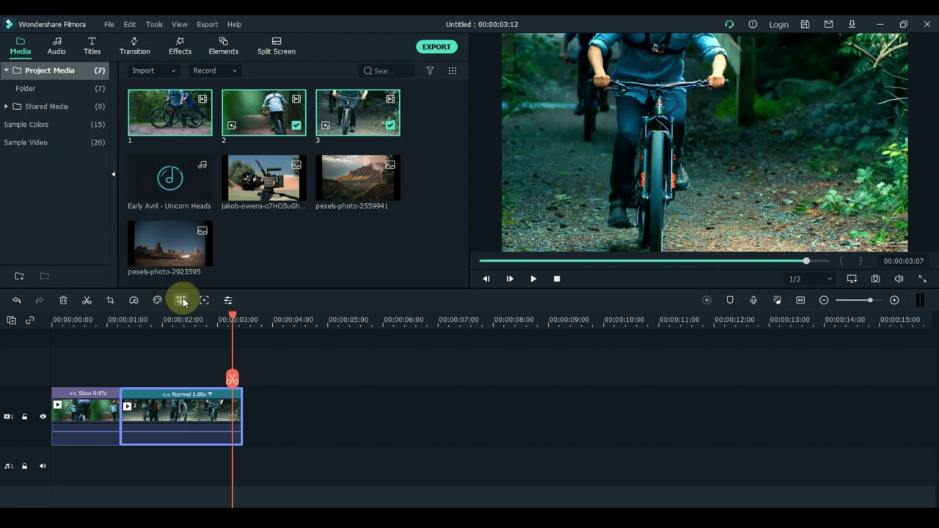
Step: Open the green screen settings for clip 3 and add motion tracking to the clip
click(182, 299)
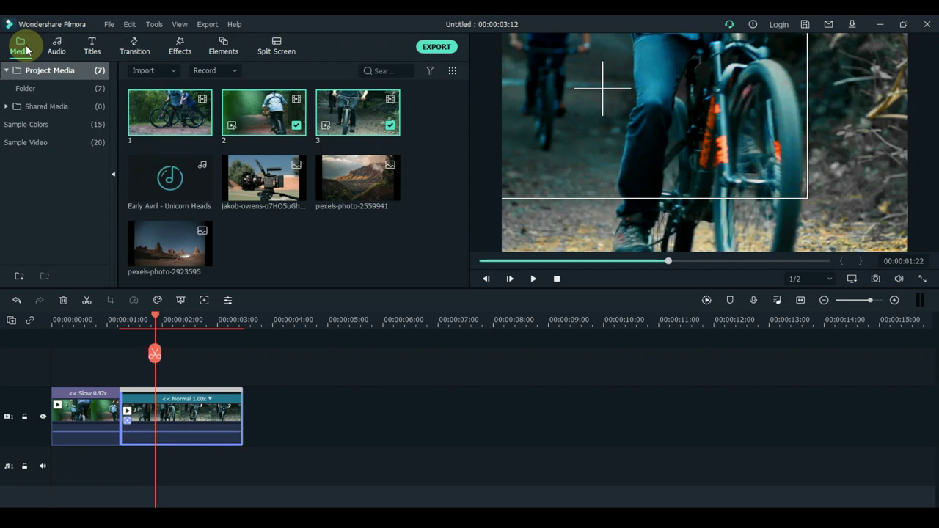
Step: Look at the audio library, and place Early Avril - Unicorn Heads from the project media at the start of audio track 1
click(55, 46)
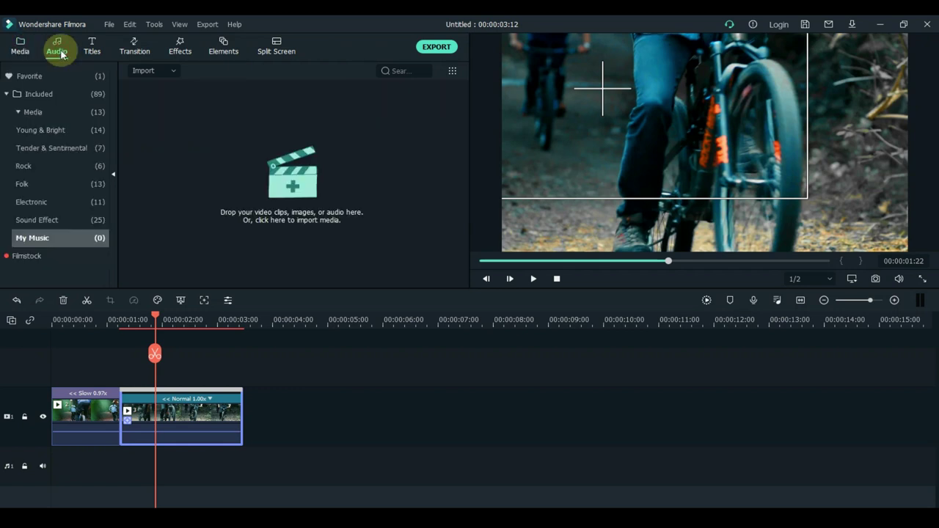
click(17, 46)
drag(169, 180, 47, 455)
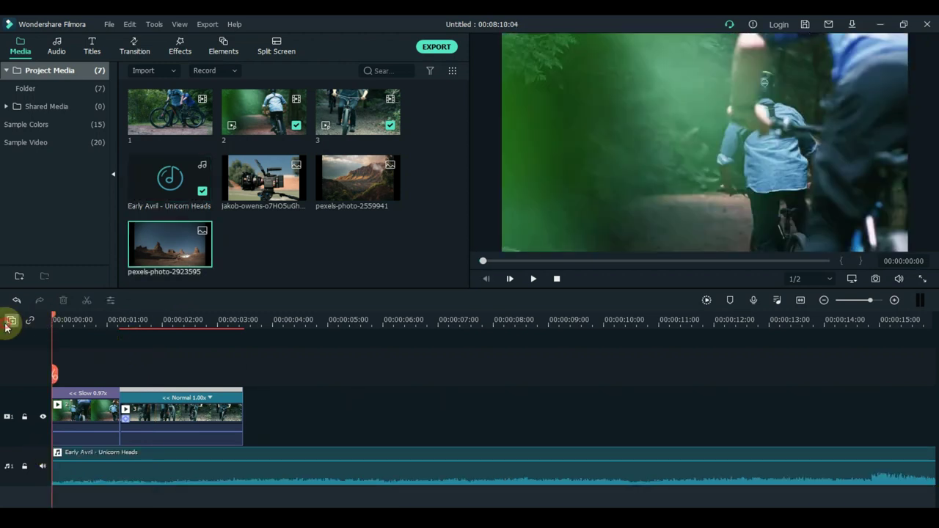
Step: Review the track management options, and select the two video clips and the music clip in turn on their tracks
click(6, 323)
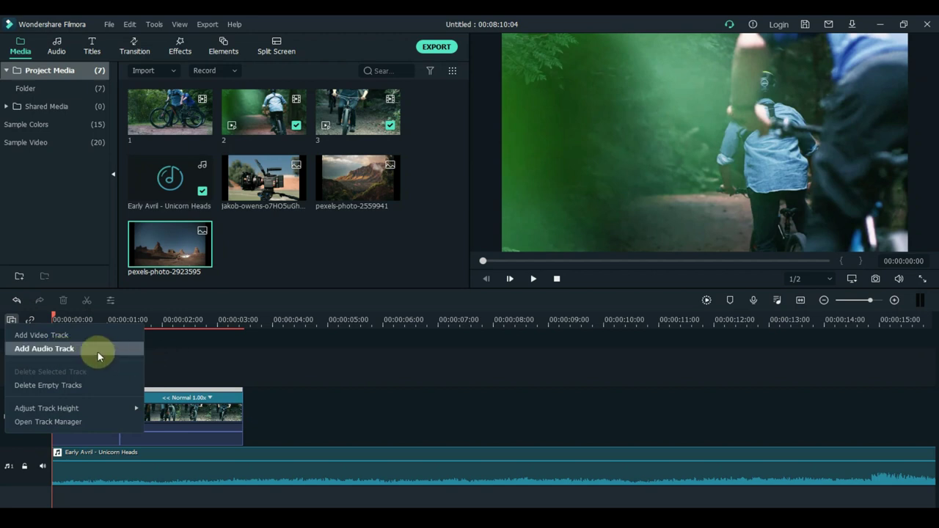
click(237, 384)
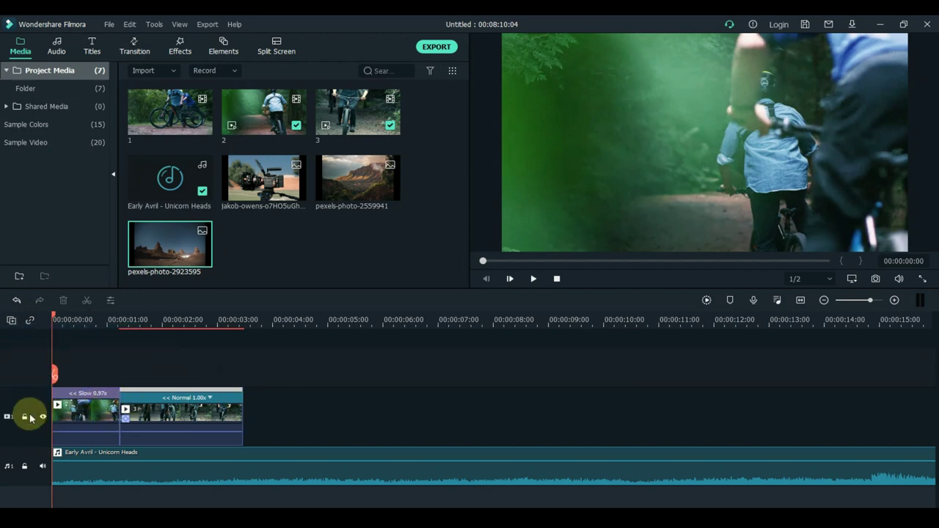
drag(272, 410, 21, 394)
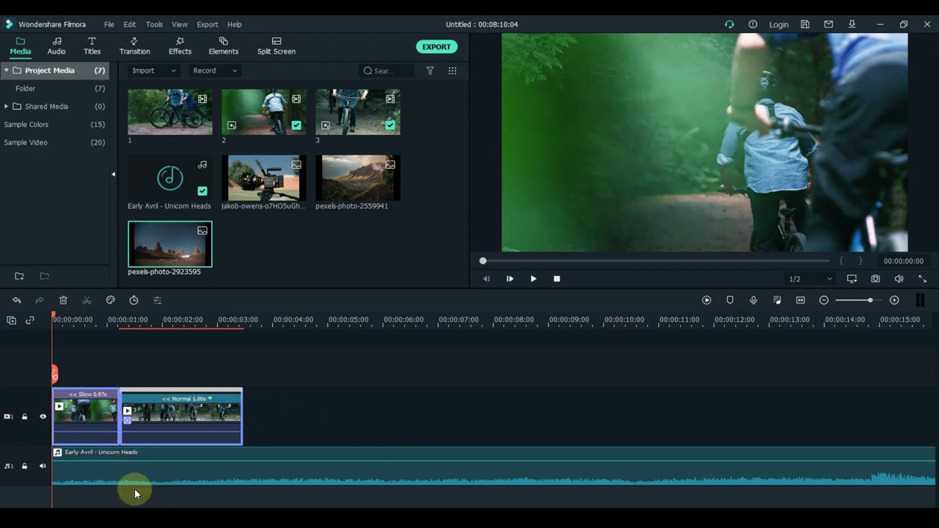
click(122, 461)
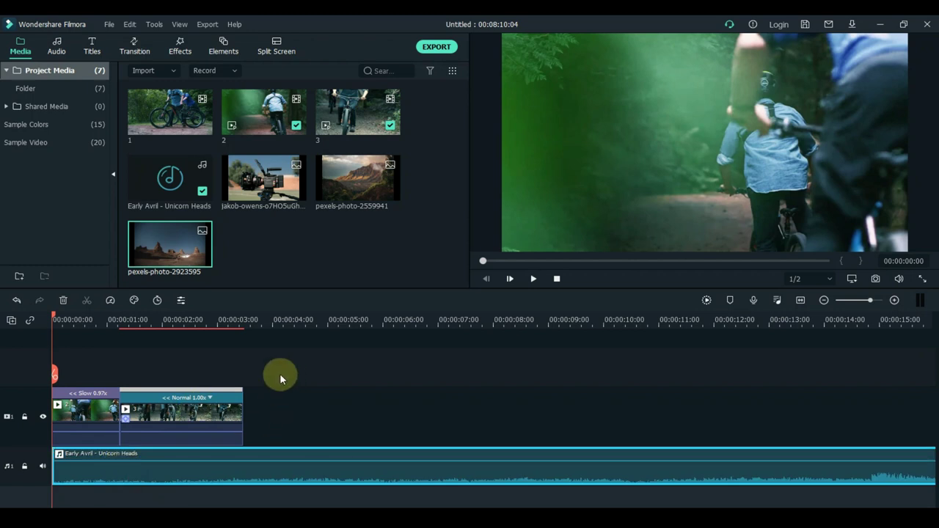
Step: Add pexels-photo-2923595 right after clip 3, and a second Early Avril - Unicorn Heads on a new audio track just past the photo's end
drag(168, 246, 253, 397)
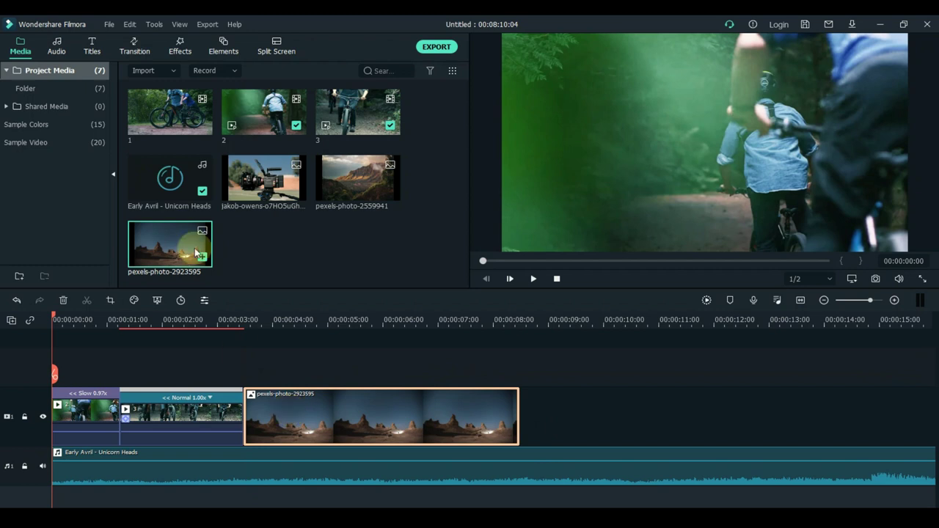
drag(170, 180, 535, 497)
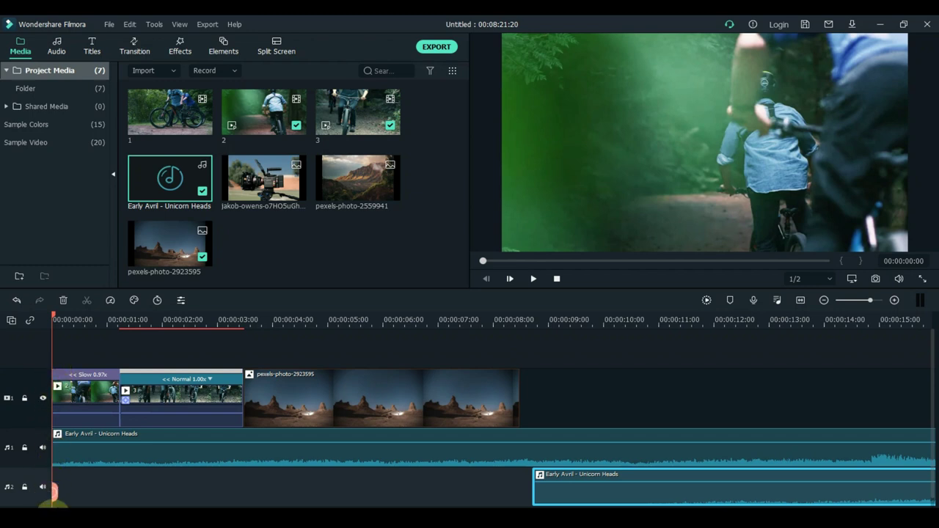
Step: Add one empty video track and one empty audio track to the timeline
click(12, 320)
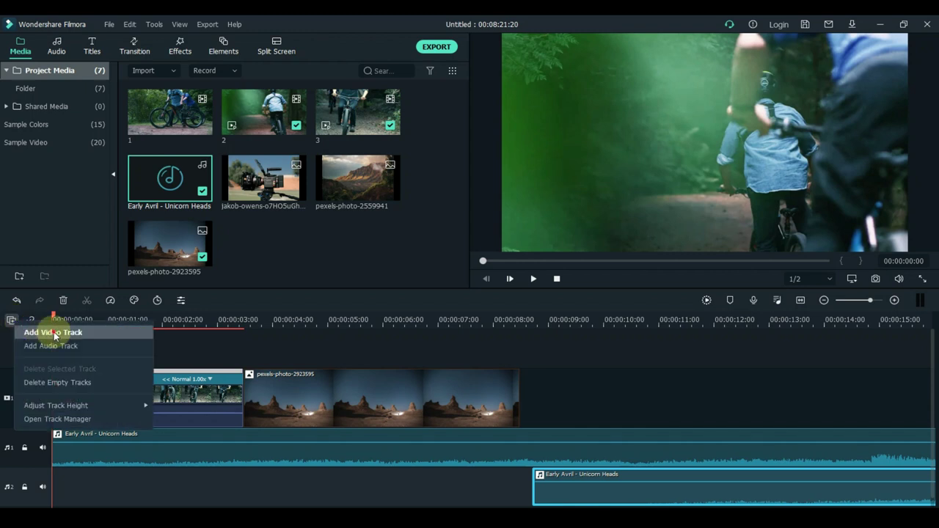
click(52, 332)
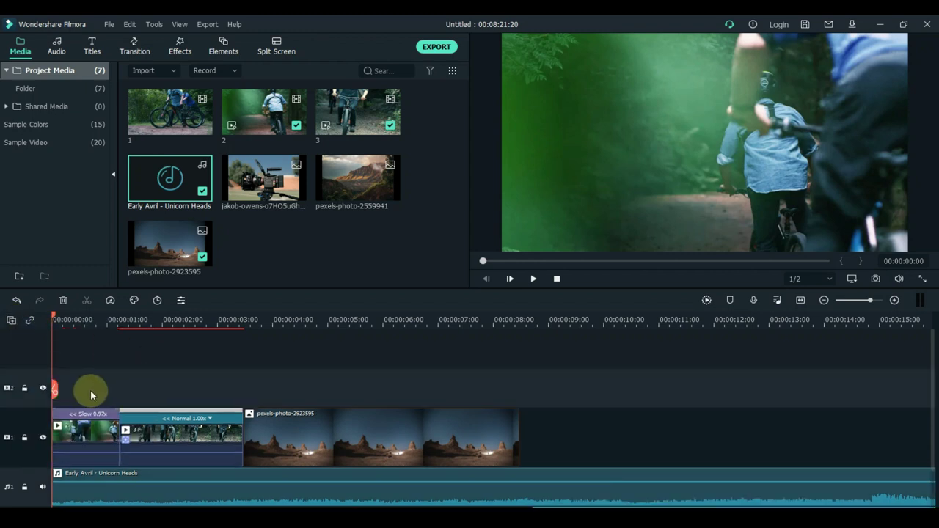
click(11, 321)
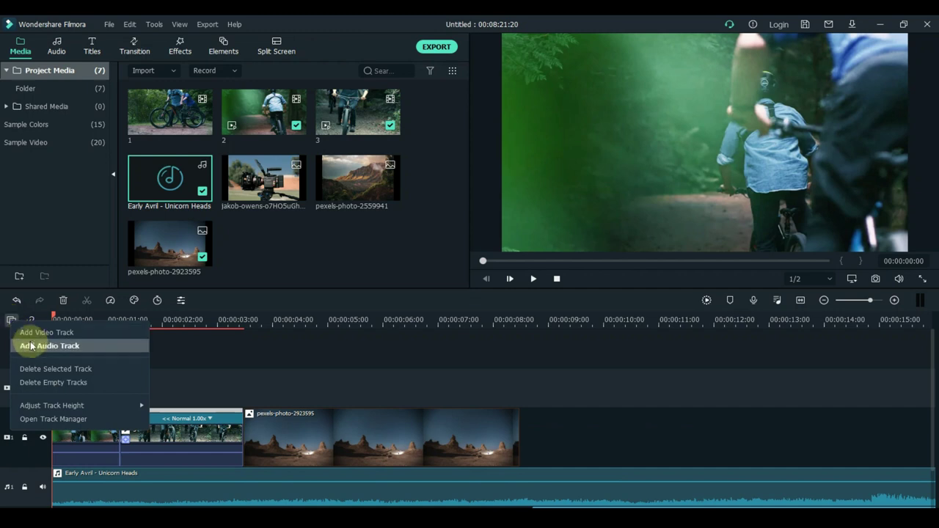
click(32, 345)
Step: Move the second Early Avril - Unicorn Heads clip from audio track 2 down to audio track 4
scroll(160, 355, down, 3)
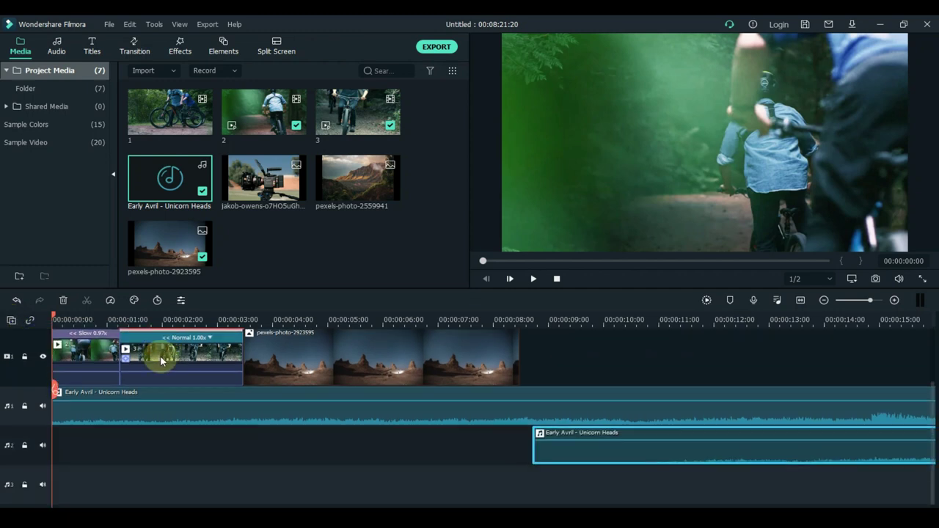
drag(570, 444, 550, 501)
scroll(454, 448, up, 4)
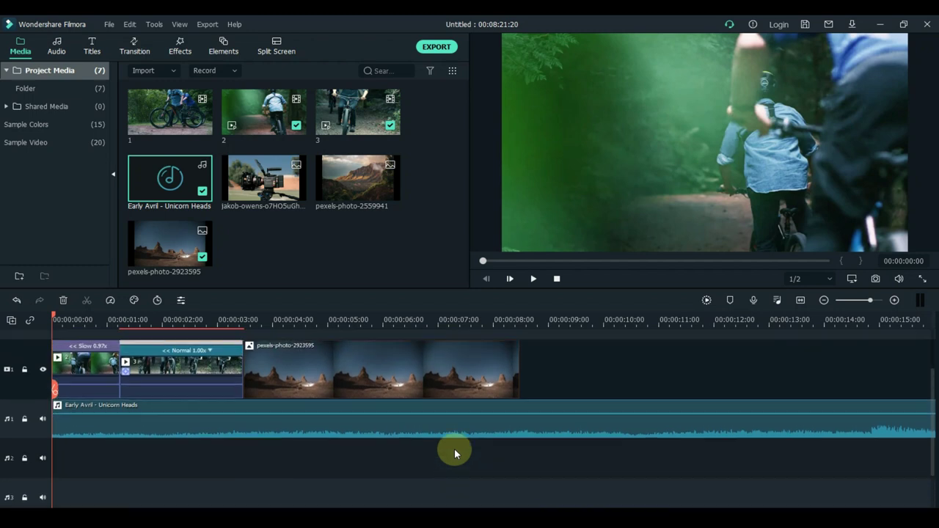
Step: Shift pexels-photo-2923595 slightly later to leave a small gap after clip 3, and move the first music clip down to audio track 2
mouse_move(481, 428)
mouse_down()
mouse_move(461, 373)
mouse_move(474, 420)
mouse_move(493, 421)
mouse_up()
scroll(605, 422, down, 4)
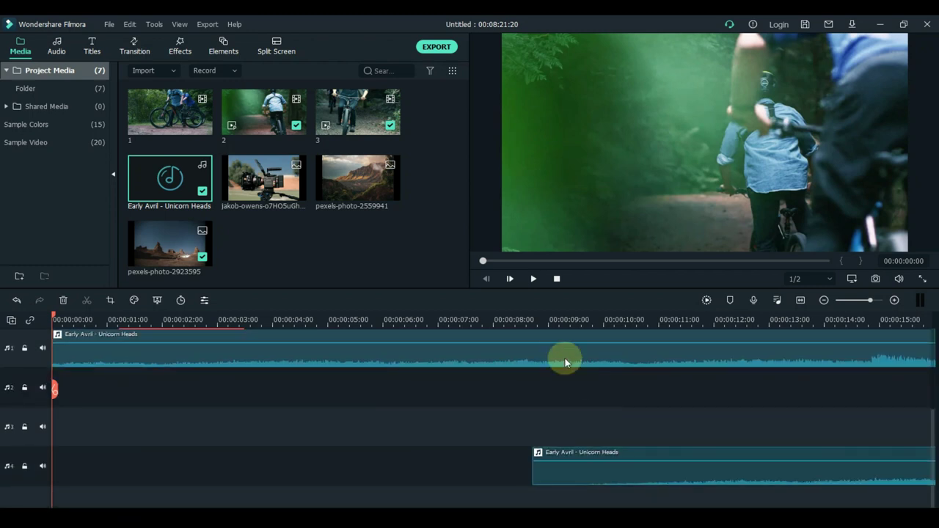
drag(561, 346, 495, 455)
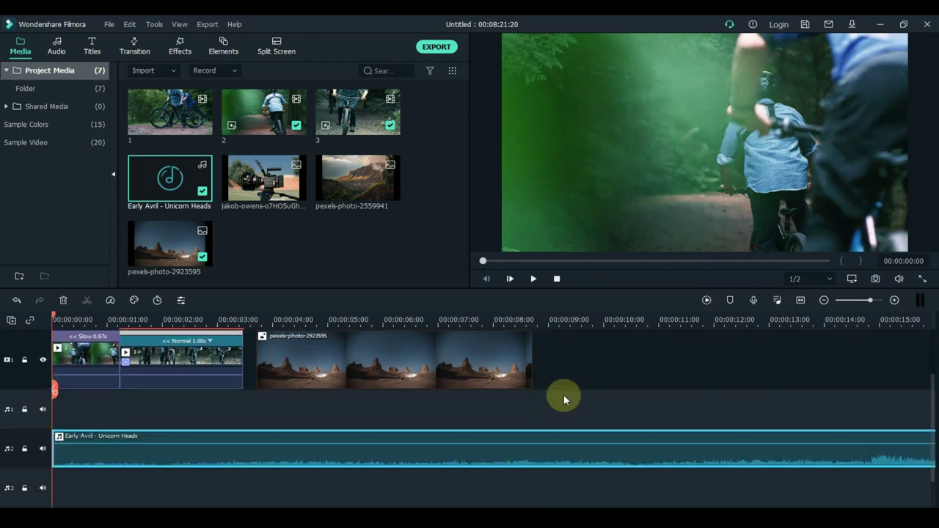
scroll(564, 397, up, 1)
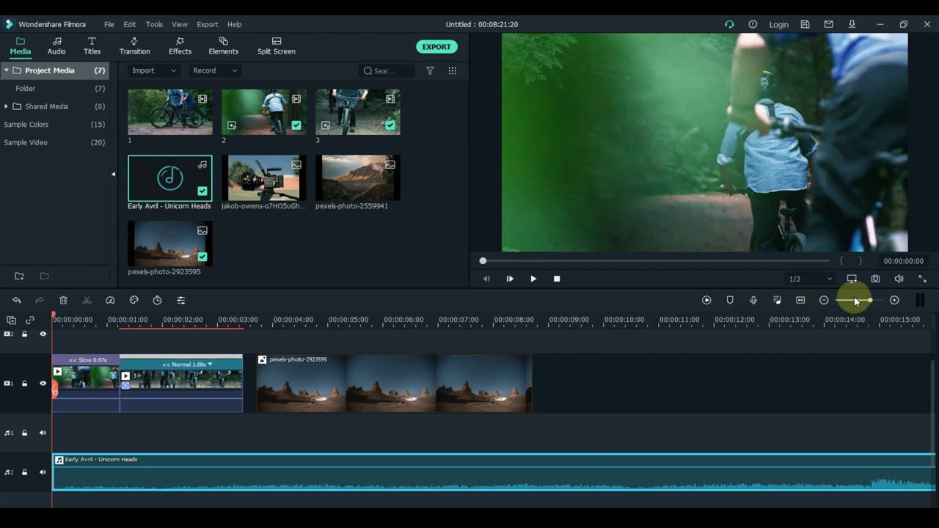
Step: Zoom the timeline out slightly and in to its maximum, and select clip 3 in the preview
mouse_move(870, 303)
mouse_down()
mouse_move(856, 303)
mouse_move(881, 302)
mouse_move(854, 304)
mouse_move(868, 305)
mouse_up()
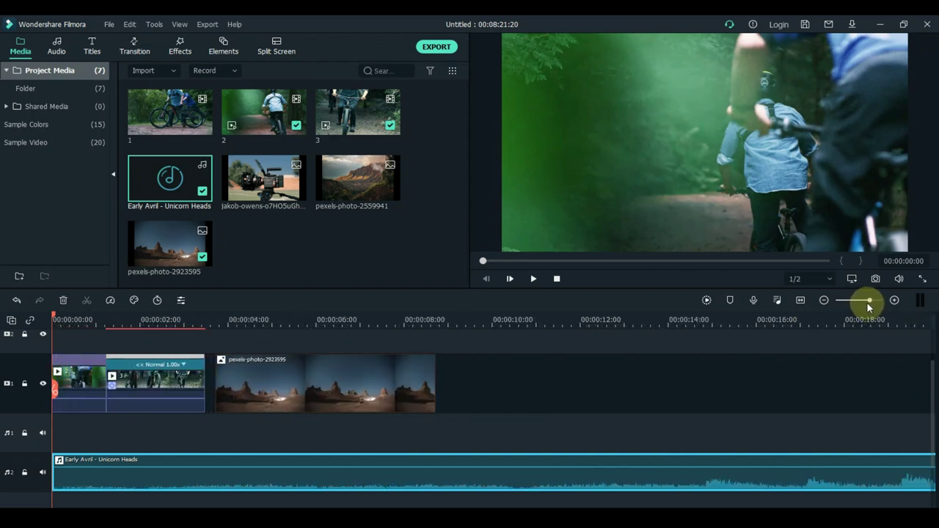
mouse_move(871, 305)
mouse_down()
mouse_move(849, 302)
mouse_move(881, 303)
mouse_move(864, 303)
mouse_up()
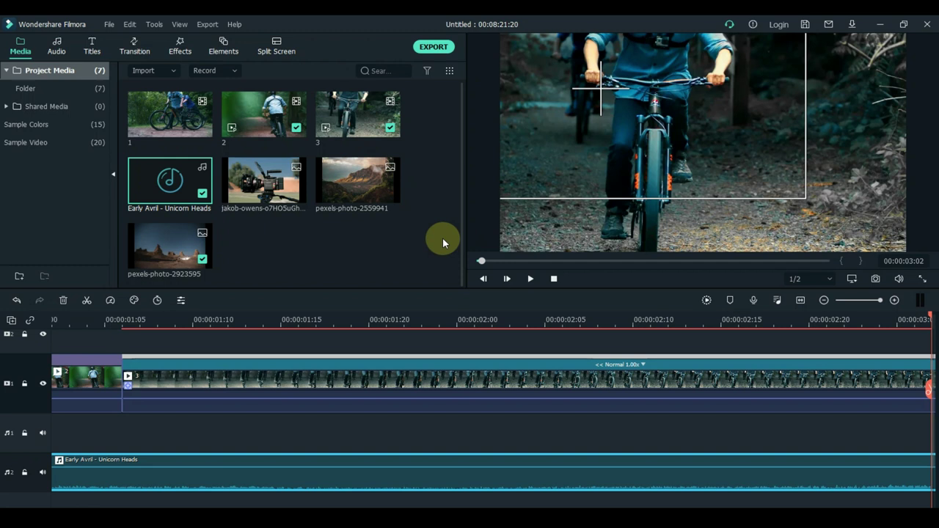
click(581, 217)
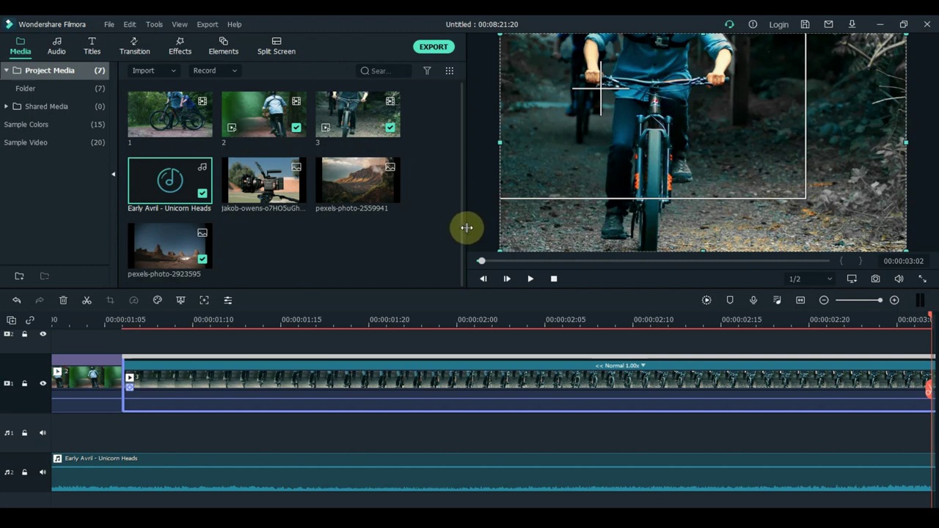
Step: Try different widths for the media library and preview, ending with a wider preview, and lower the timeline's upper edge slightly
drag(467, 228, 722, 178)
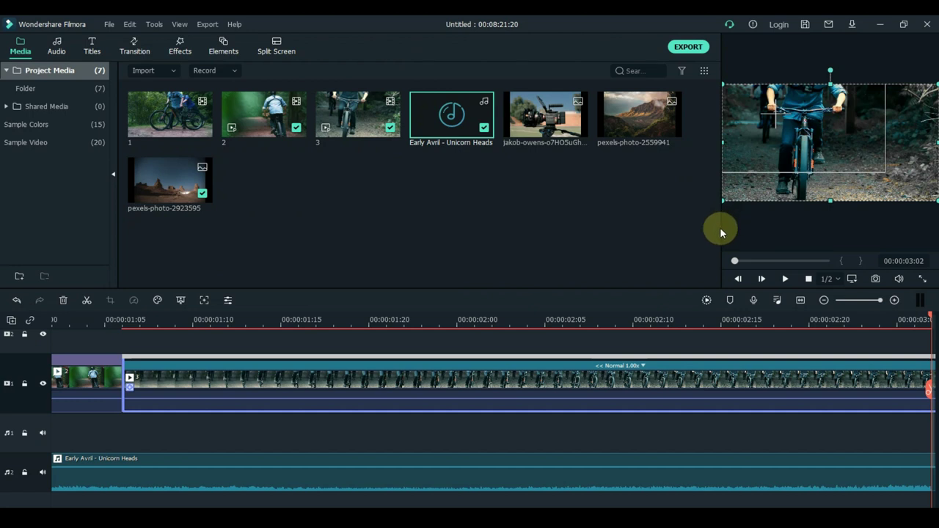
click(488, 206)
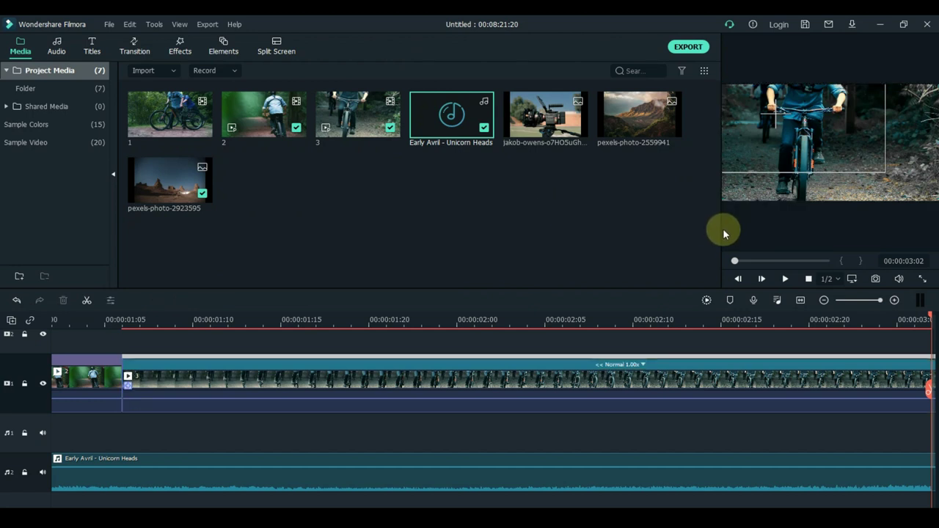
drag(723, 230, 162, 195)
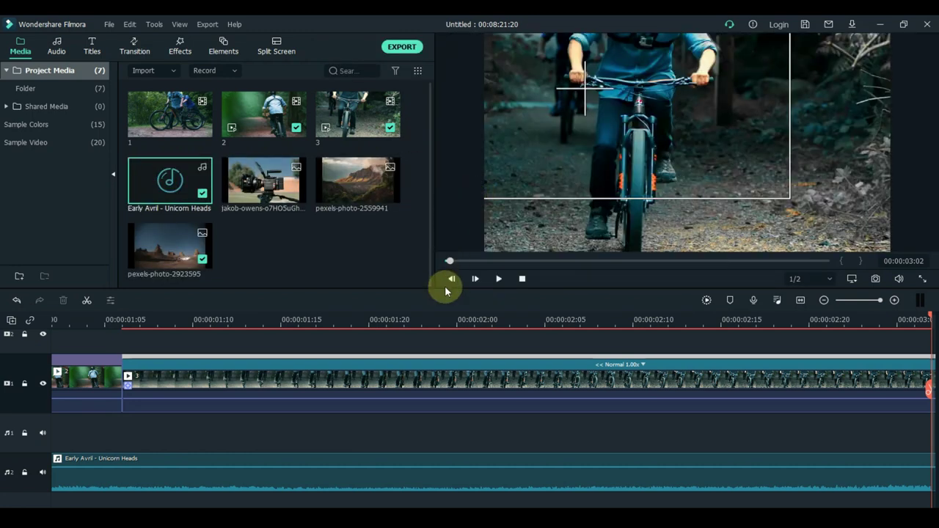
drag(442, 287, 444, 374)
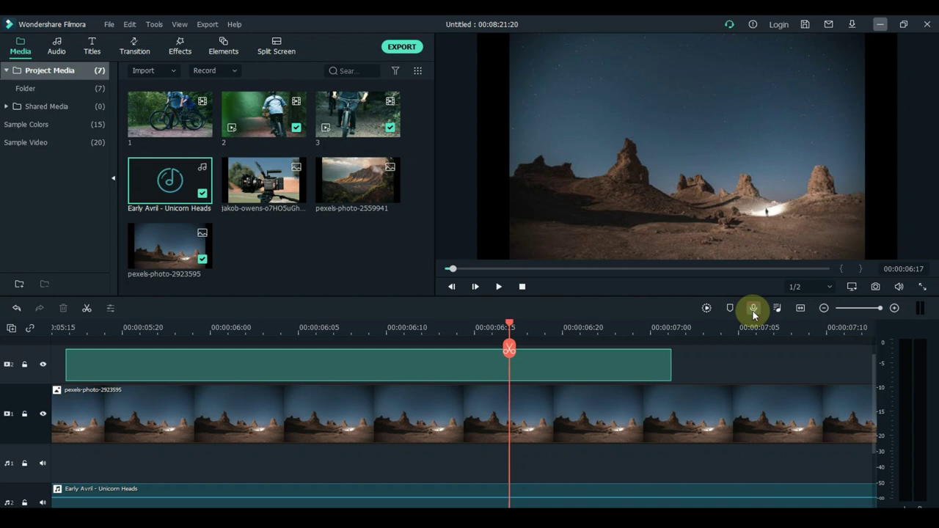
Step: Record a short microphone voice-over onto audio track 1 starting at 00:00:06:17
click(754, 312)
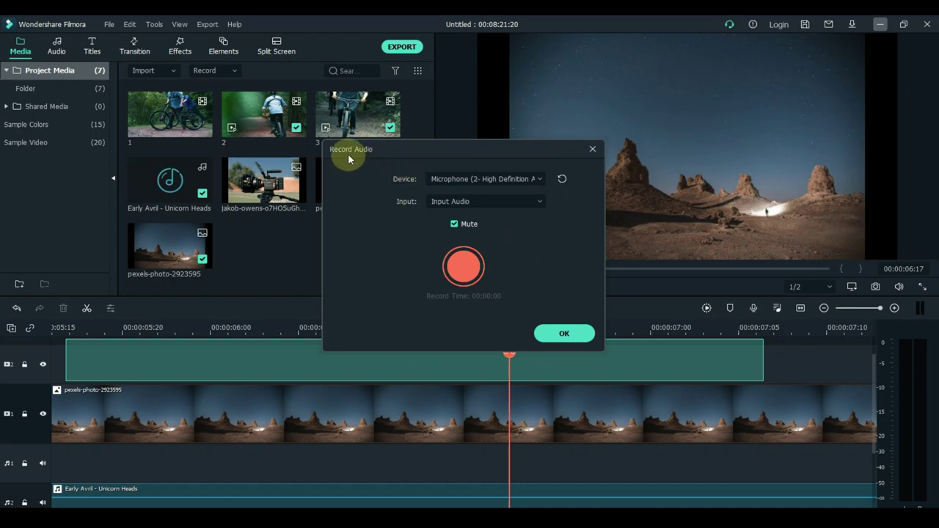
click(472, 265)
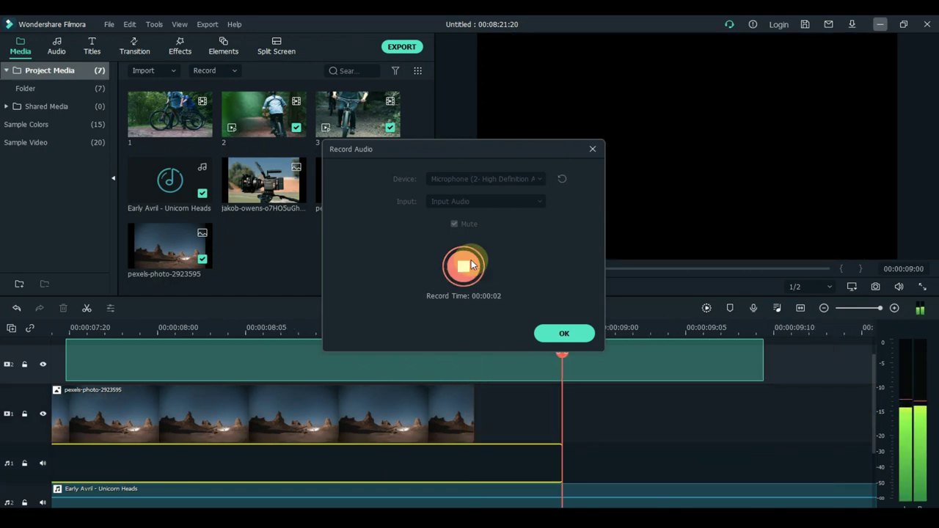
click(472, 264)
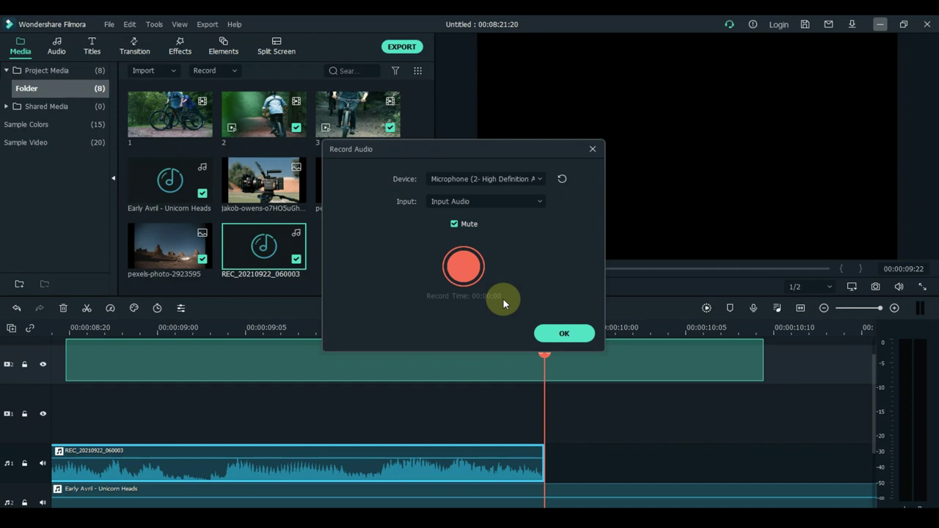
click(564, 335)
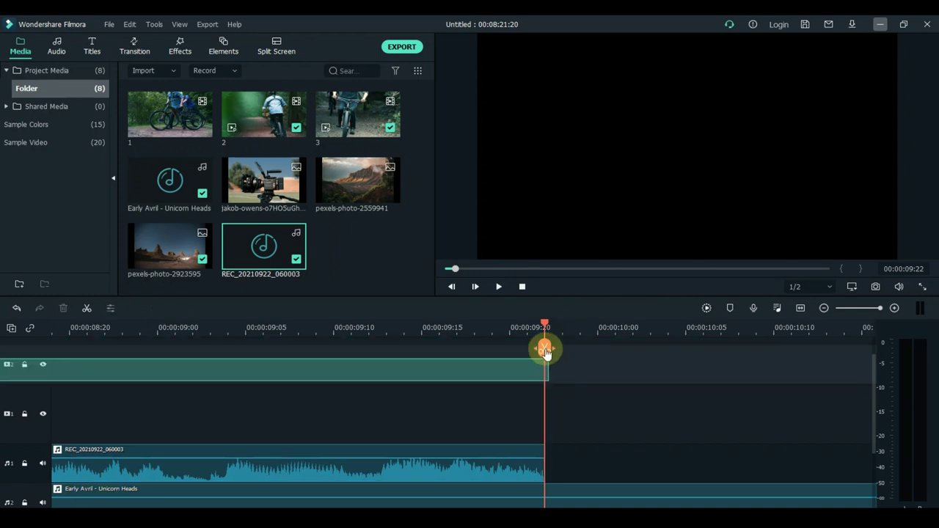
Step: Zoom the timeline out to show the whole project, and play back the section with the recorded voice-over
drag(543, 349, 22, 423)
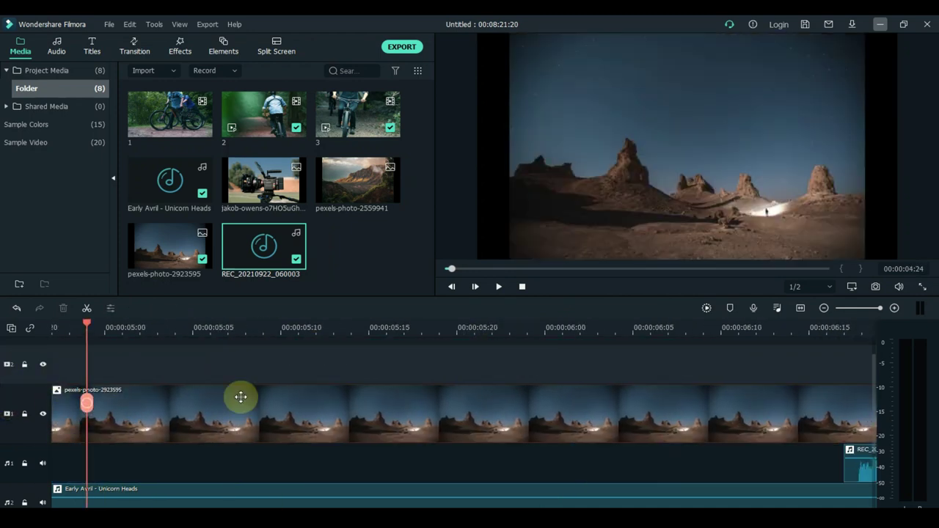
click(545, 401)
drag(824, 406, 6, 415)
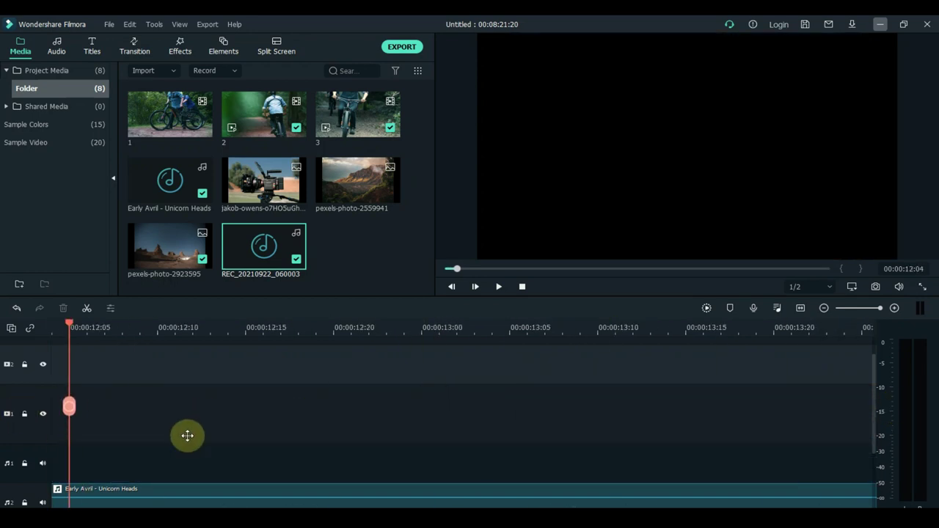
click(868, 307)
drag(869, 310, 855, 308)
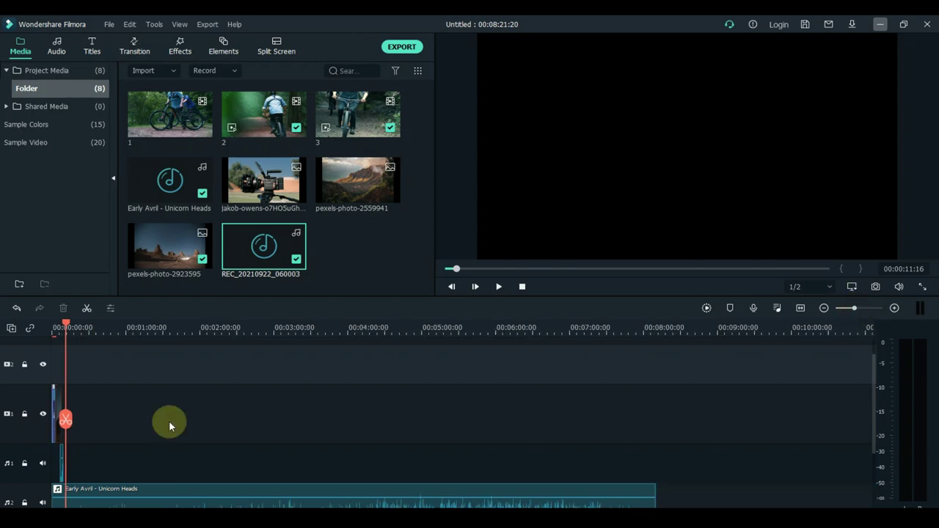
drag(69, 428, 45, 420)
key(space)
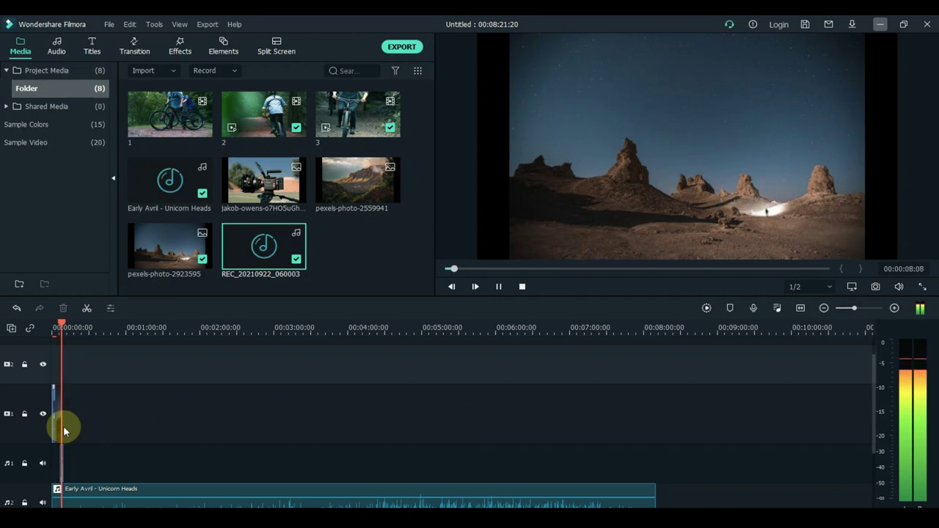
Step: Zoom the timeline in moderately, and replay the voice-over from 00:00:06:11
click(865, 308)
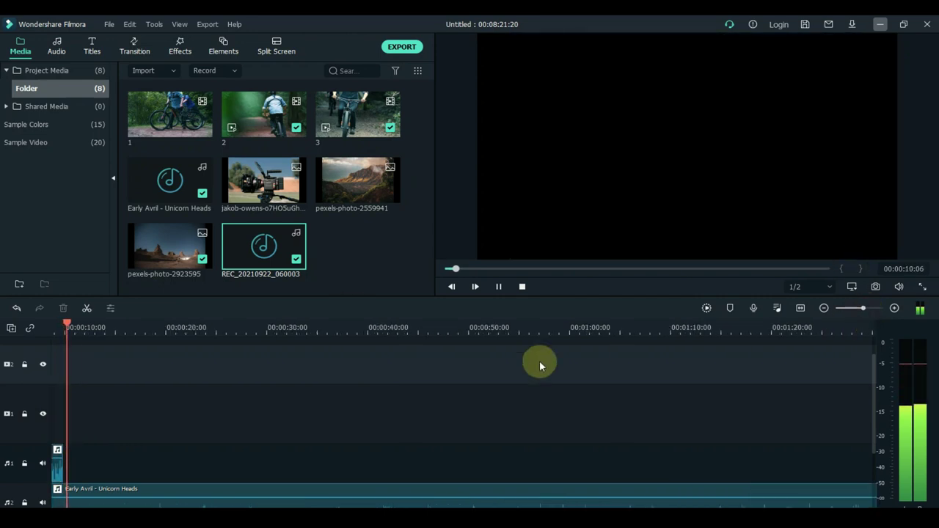
key(space)
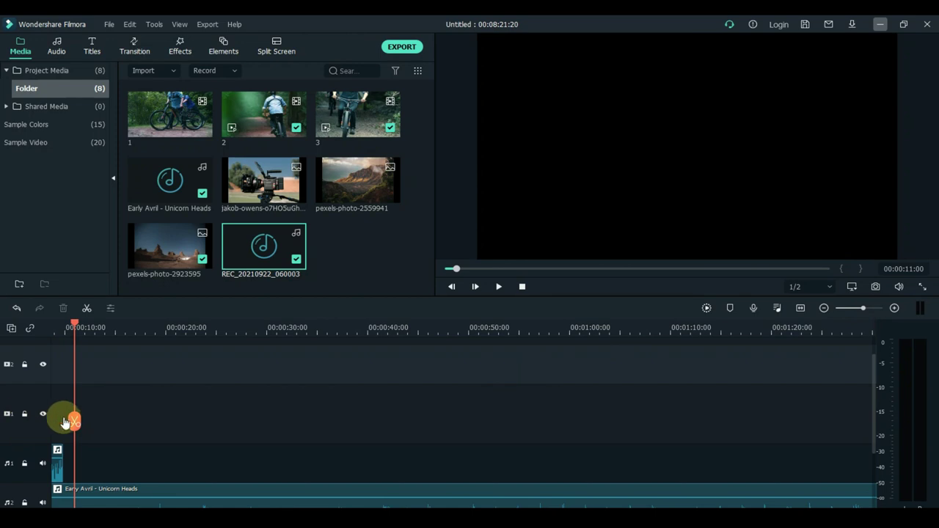
scroll(66, 420, left, 3)
click(116, 424)
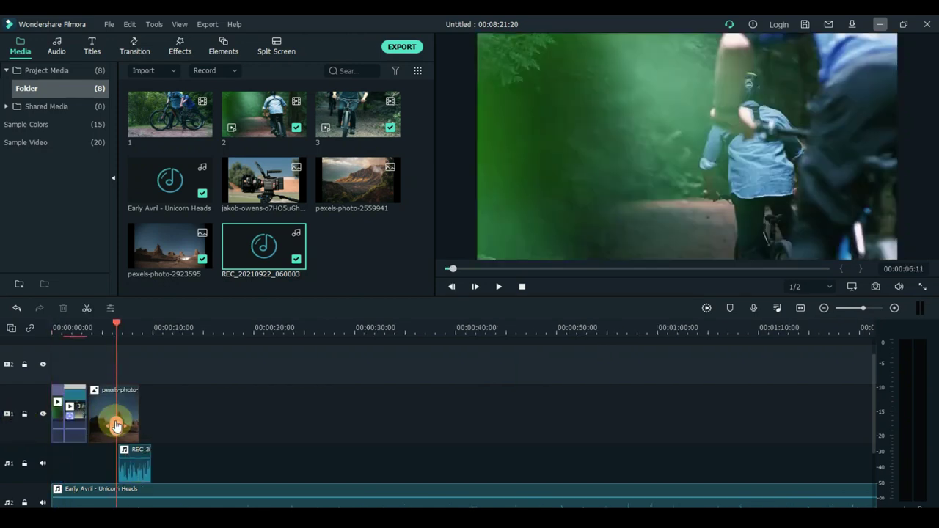
key(space)
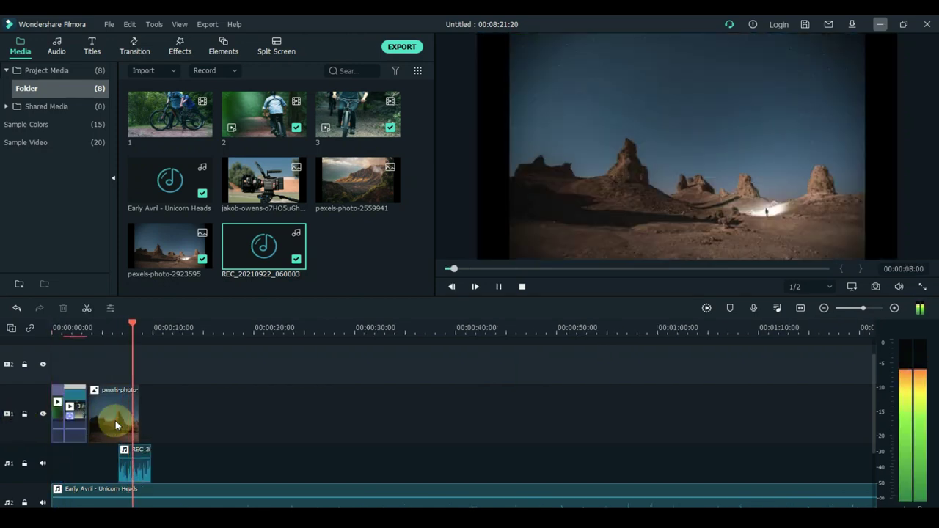
key(space)
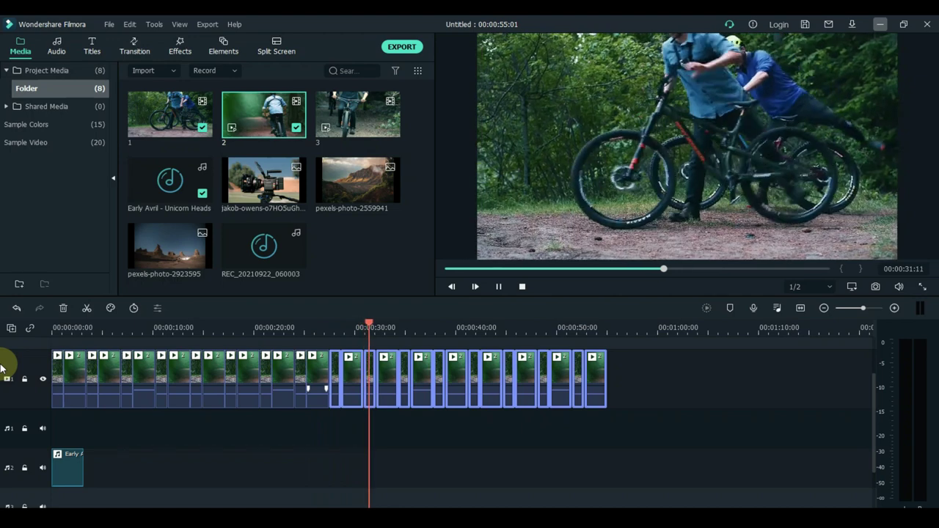
Step: Play the repeated bike clips from about the 8-second mark of the timeline
click(132, 328)
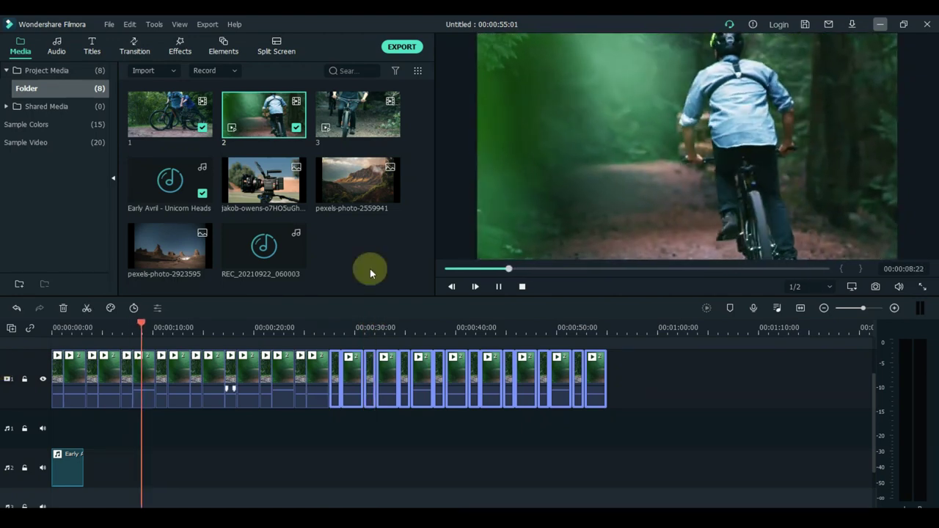